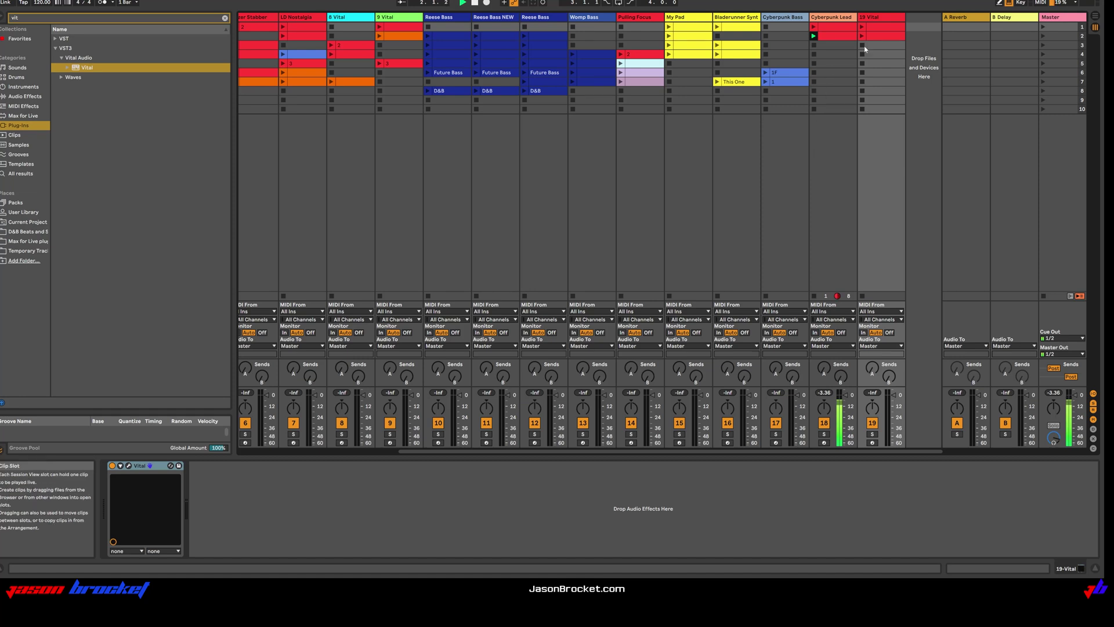
- Play the first Cyberpunk Lead clip and examine the MIDI notes of that clip and the second 19-Vital clip
click(813, 27)
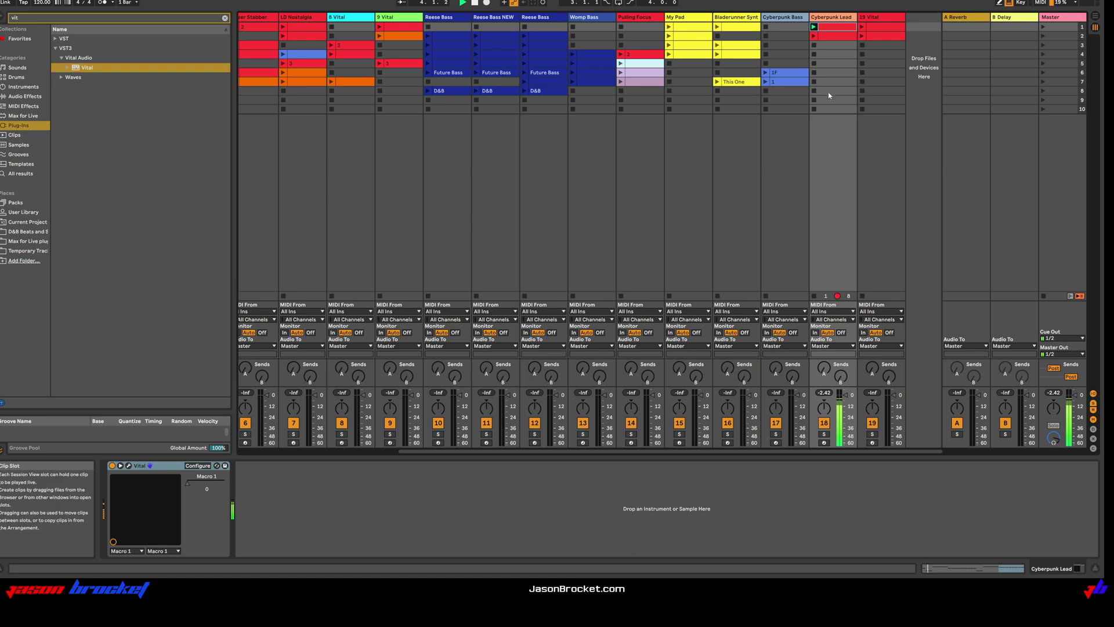
key(shift+Tab)
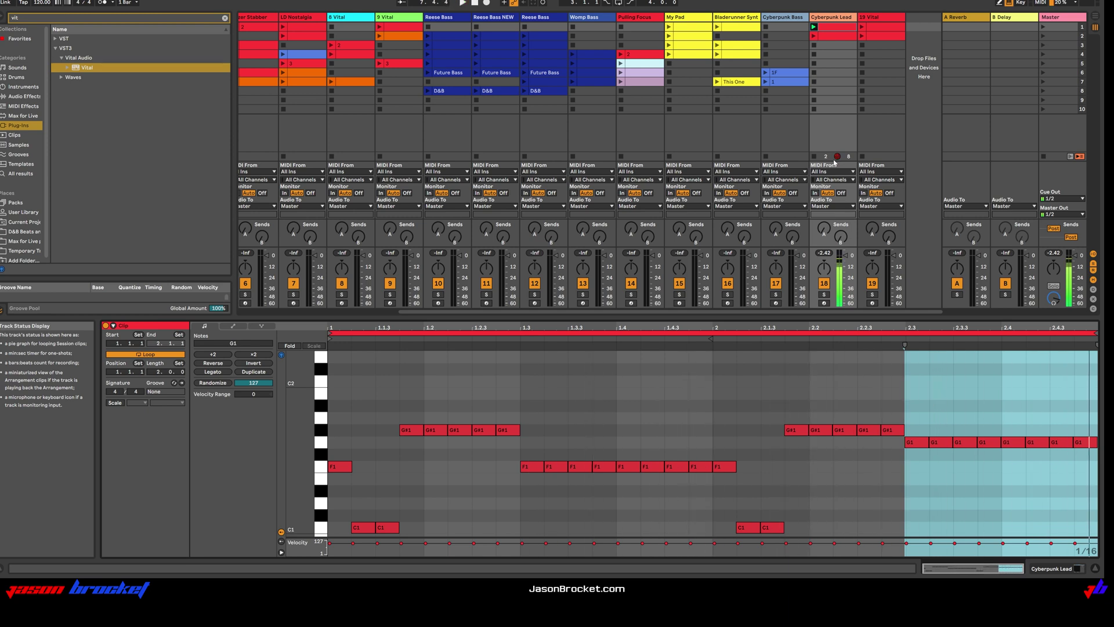
click(880, 36)
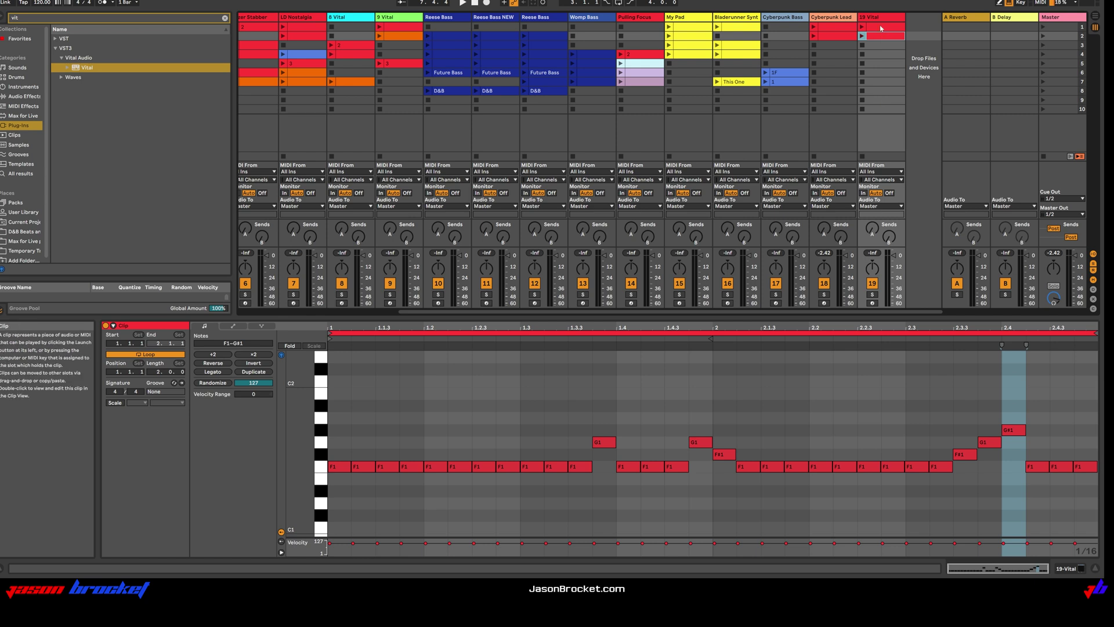
key(shift+Tab)
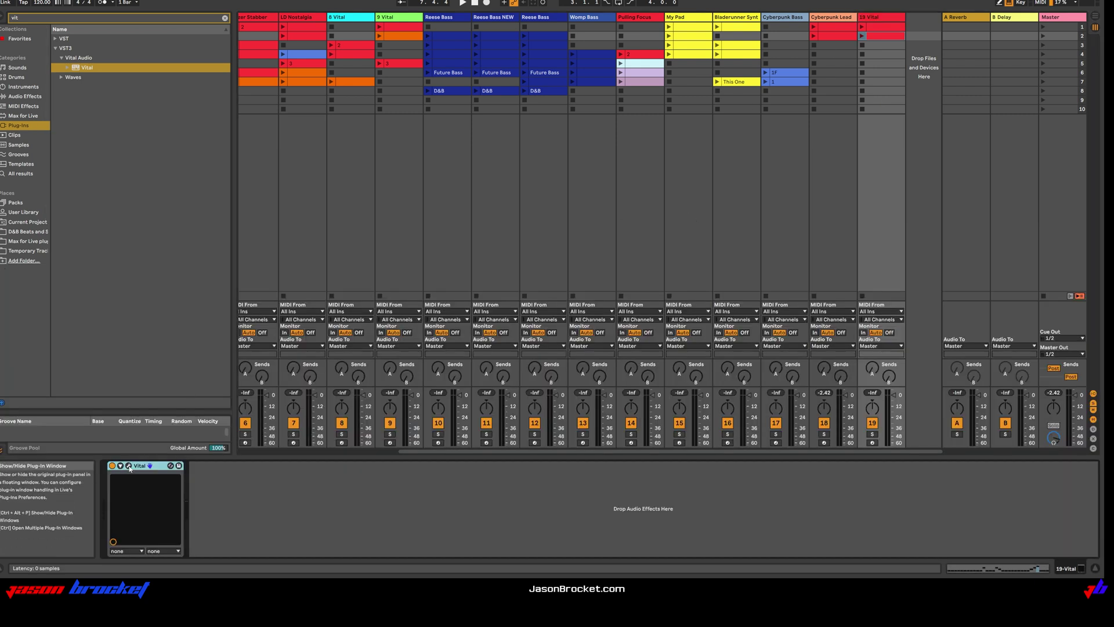
- Open the Vital synth on the 19-Vital track and set oscillator 1 to the Basic Shapes wavetable at its triangle frame
click(129, 466)
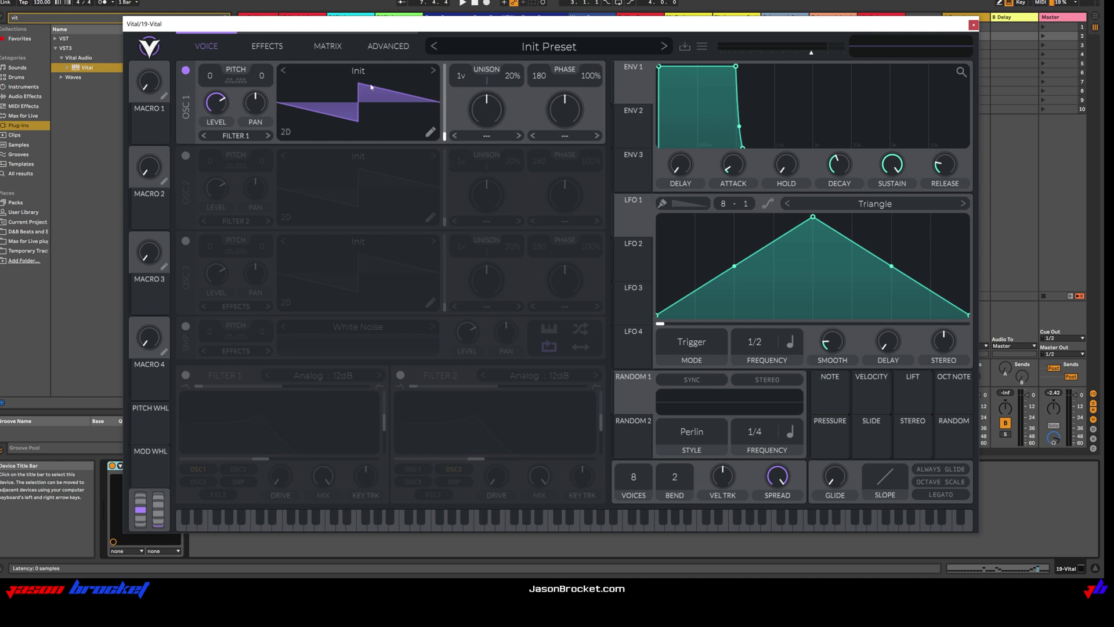
click(368, 73)
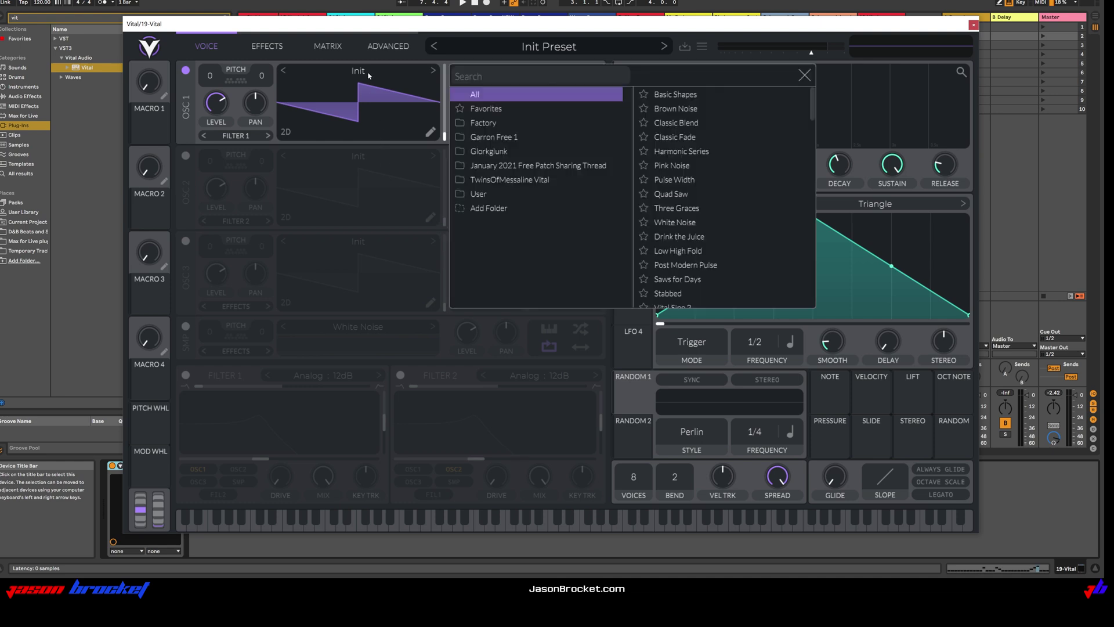
click(675, 94)
click(804, 75)
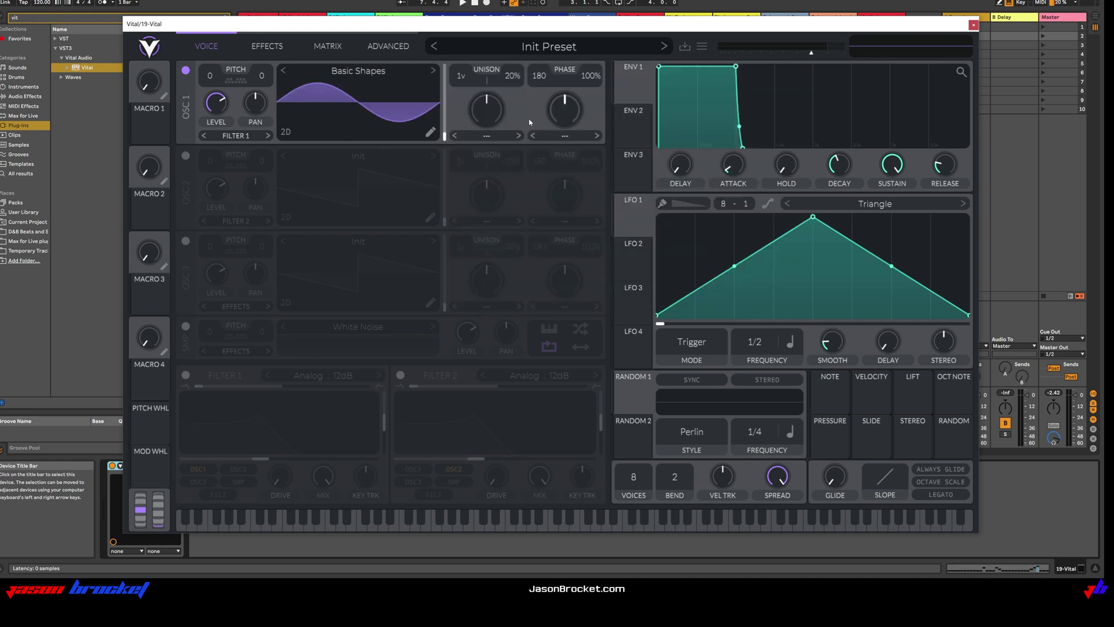
drag(446, 138, 444, 114)
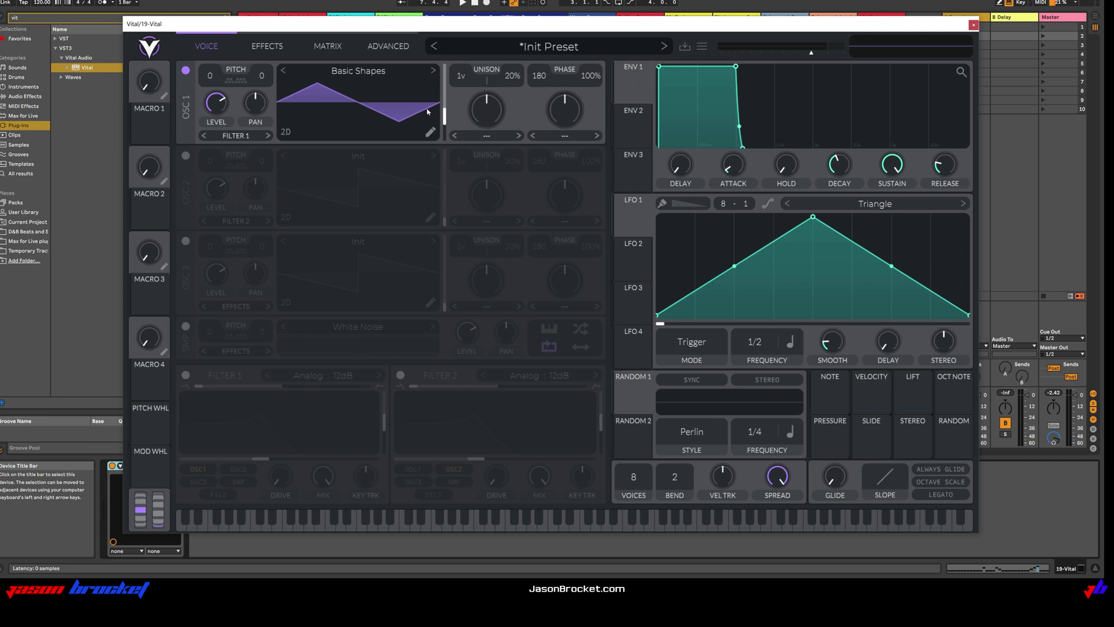
- Audition the track with the synth window moved aside, and set oscillator 1's phase randomization to 58%
drag(787, 29, 663, 37)
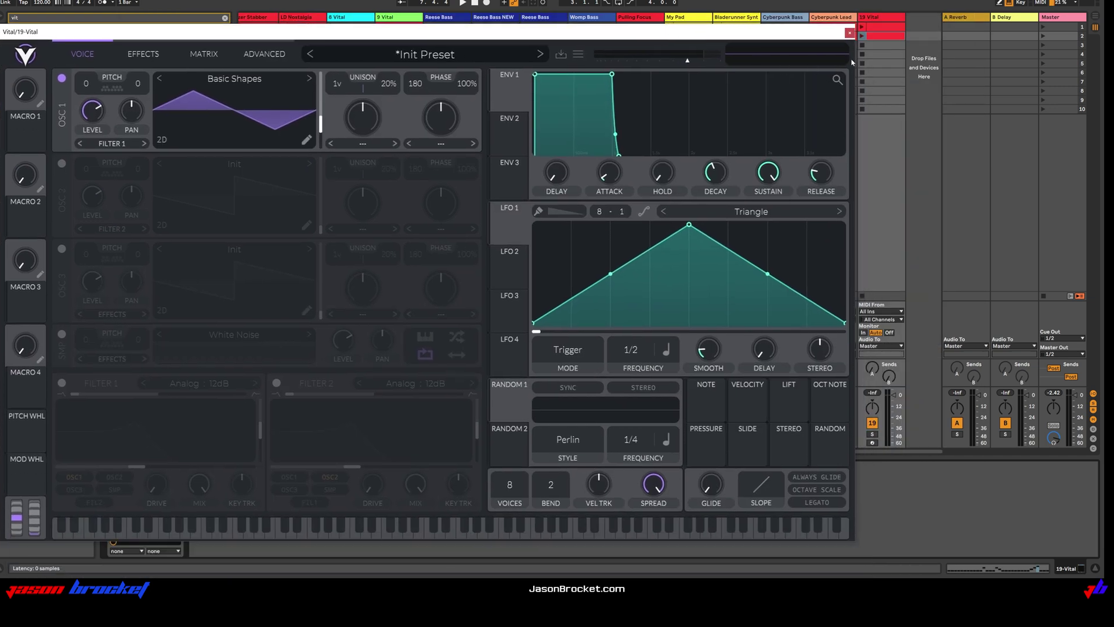
key(space)
drag(664, 37, 807, 33)
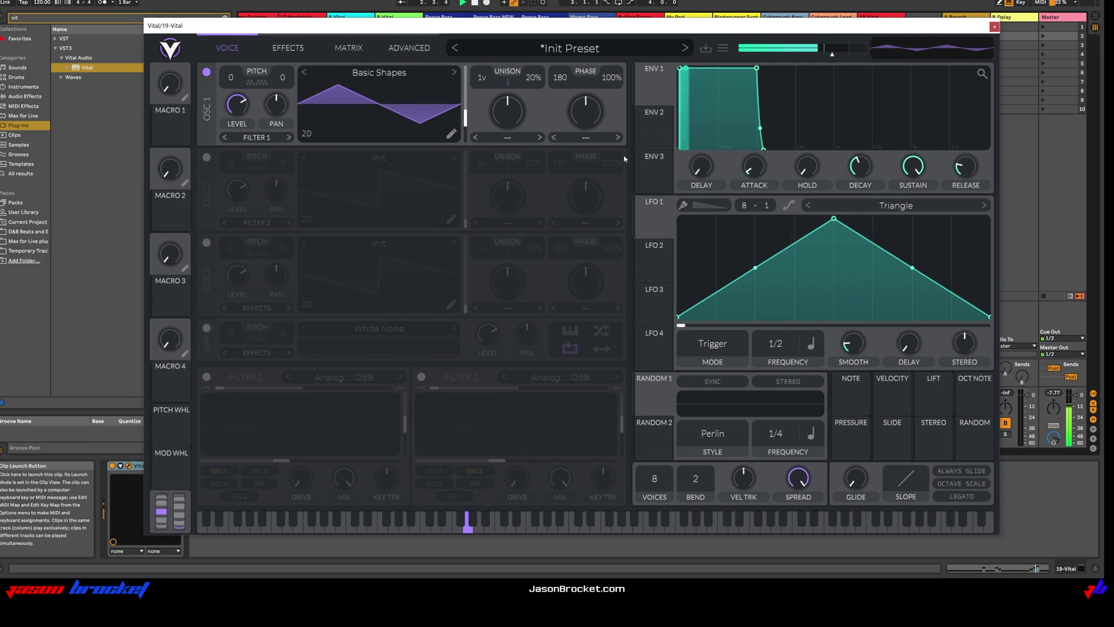
drag(612, 77, 616, 122)
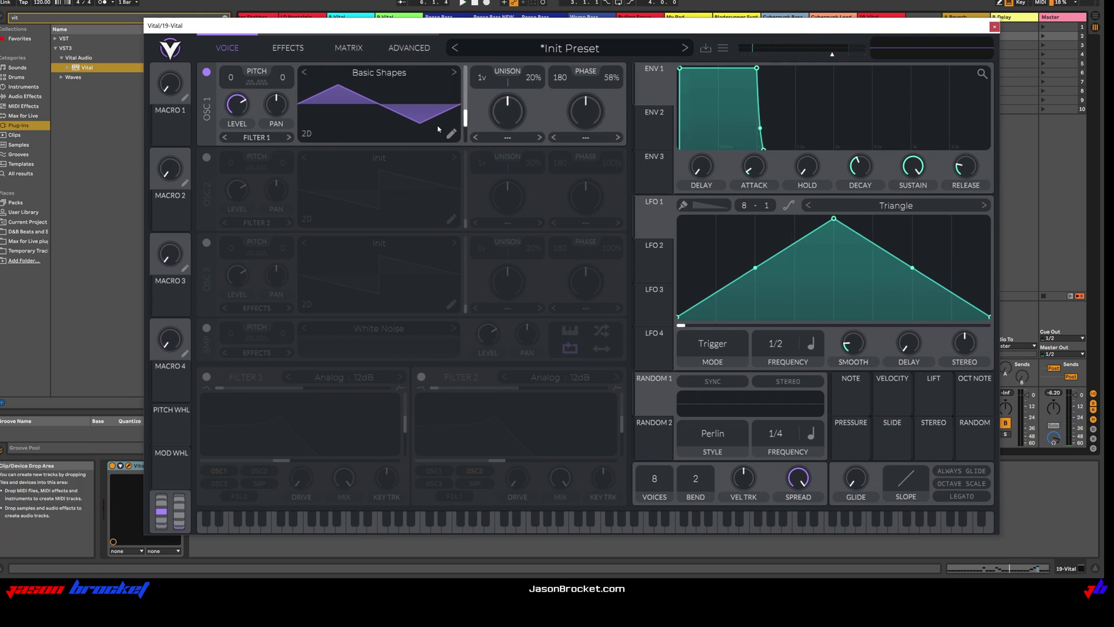
- Enable oscillator 2 with the Basic Shapes wavetable at its saw frame and audition the combined sound
click(206, 158)
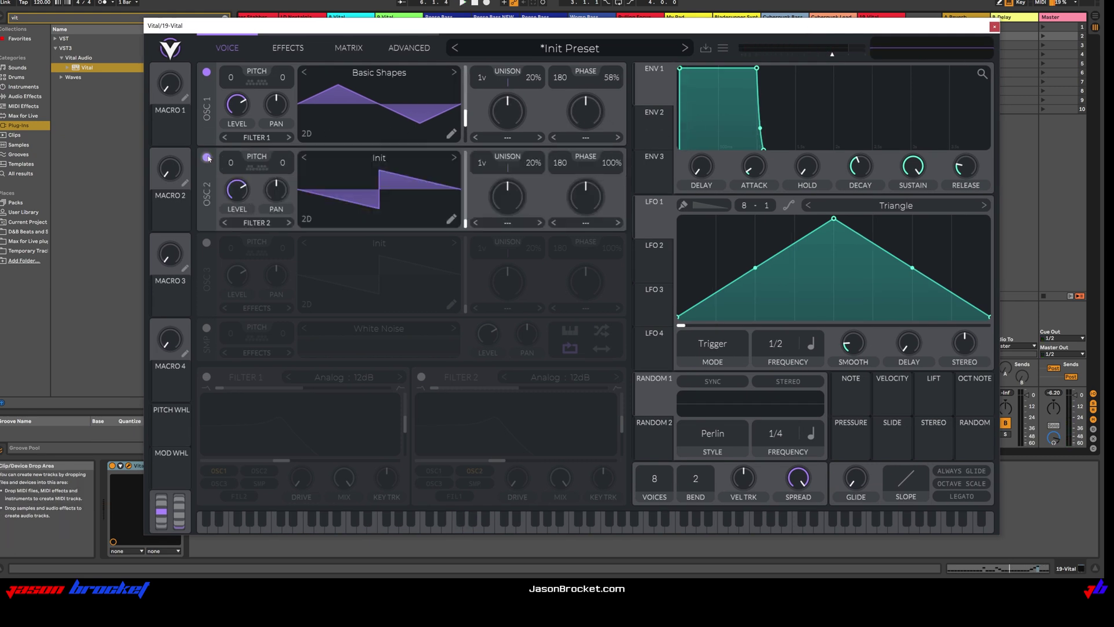
click(383, 162)
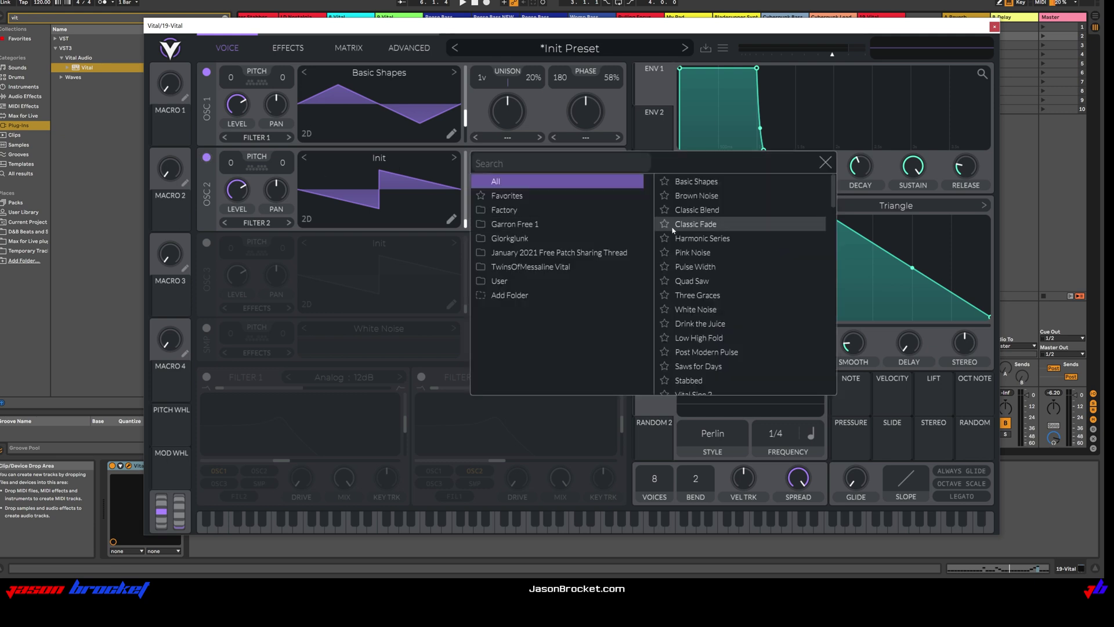
click(696, 182)
click(825, 162)
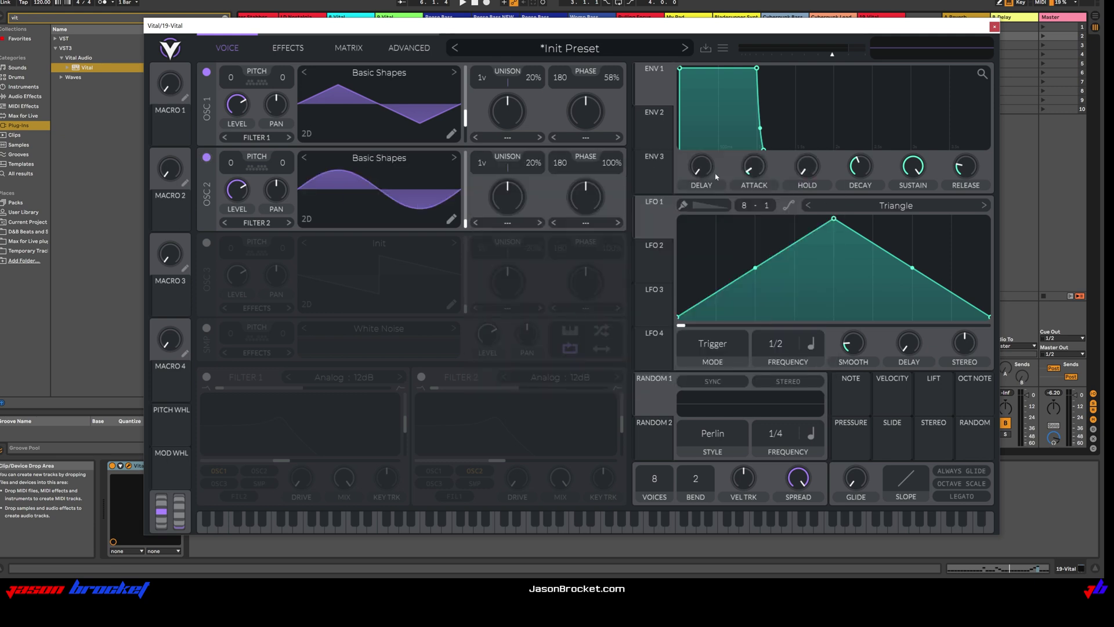
drag(465, 220, 461, 188)
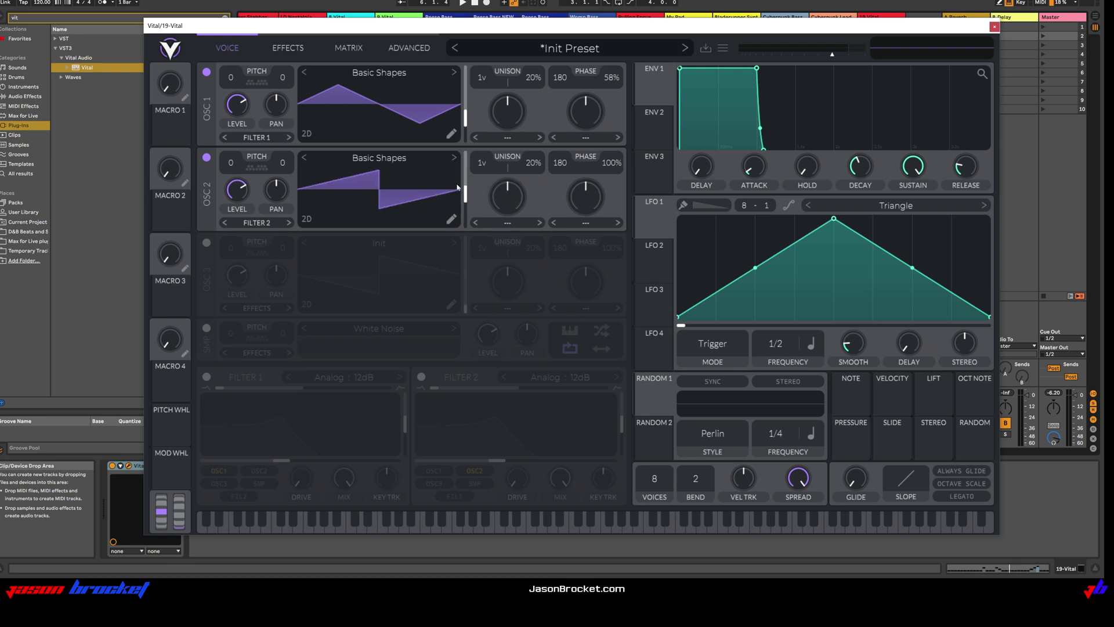
key(space)
- Enable the EQ at the start of the effects chain and make its low band a gentle high-pass, with slightly reduced resonance, then audition it
click(288, 50)
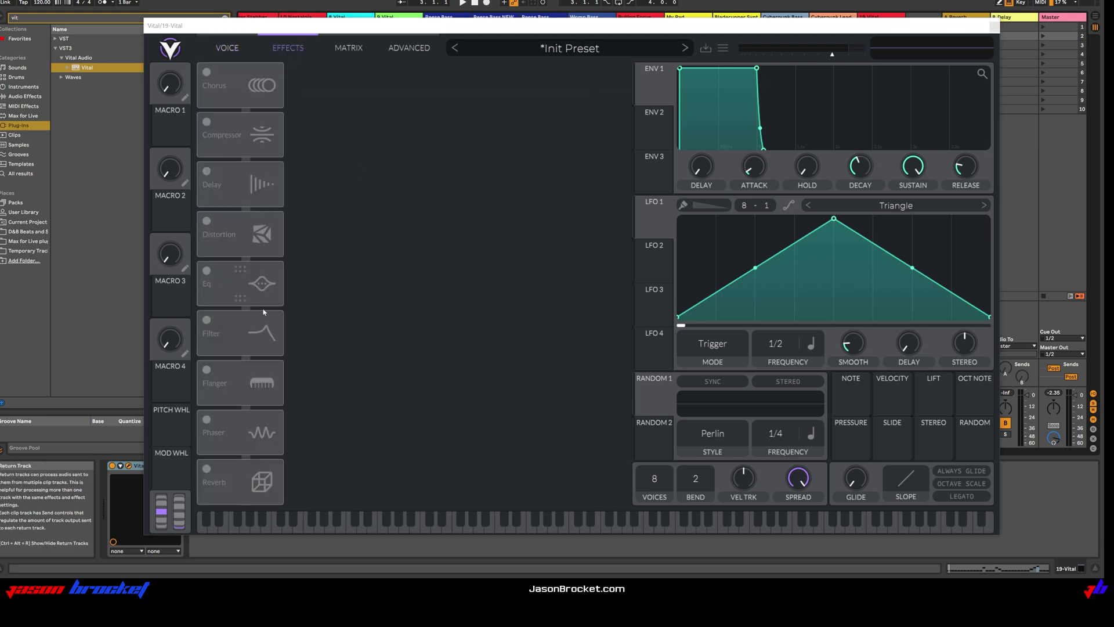
click(209, 282)
drag(245, 286, 262, 74)
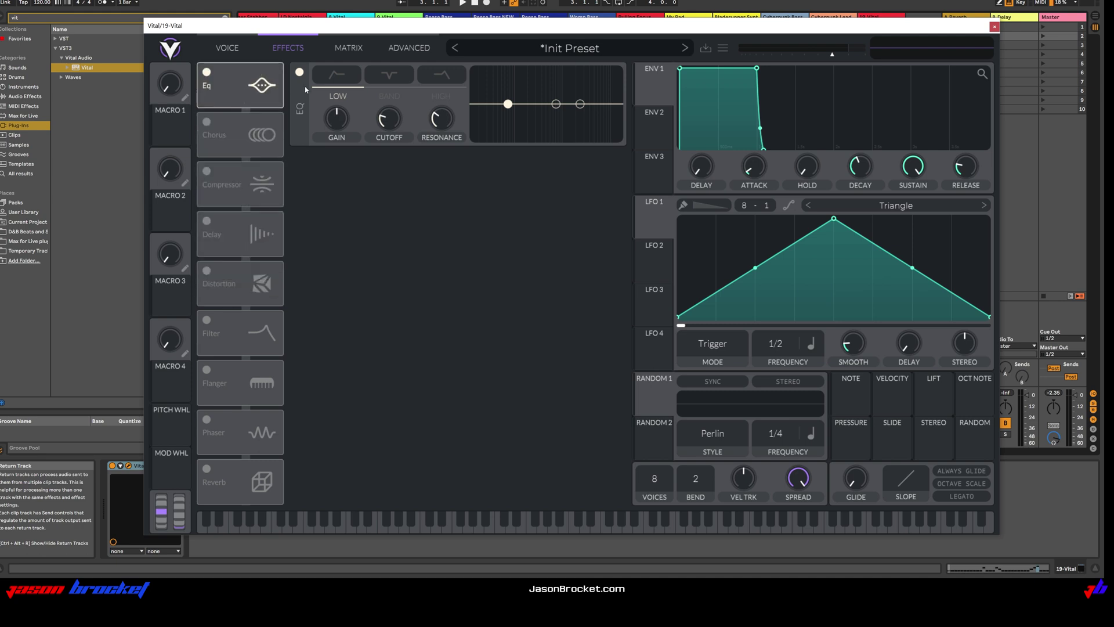
click(335, 83)
drag(512, 108, 515, 115)
drag(441, 120, 446, 132)
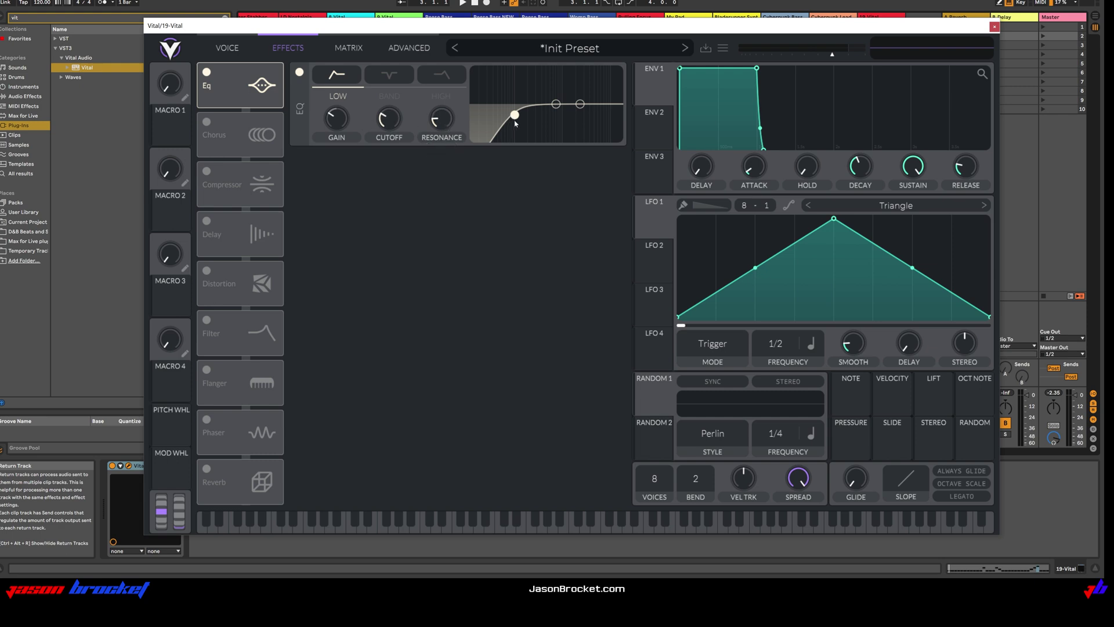
key(space)
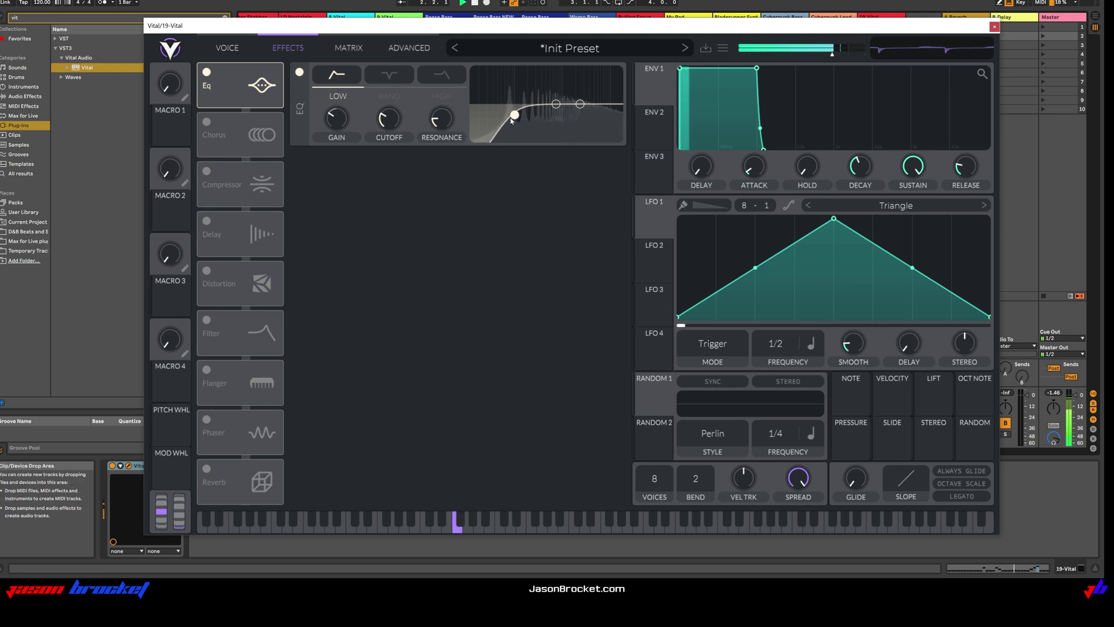
- Enable the Multiband compressor, reduce its low and high gains, and raise the attack slightly while shortening the release
click(206, 171)
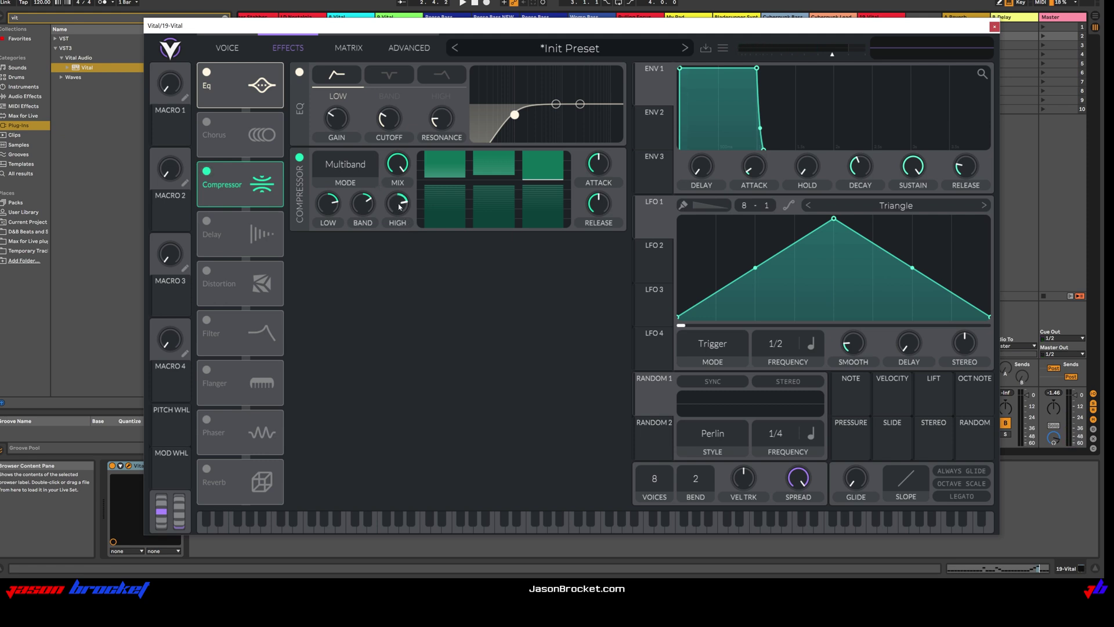
key(space)
drag(399, 206, 400, 232)
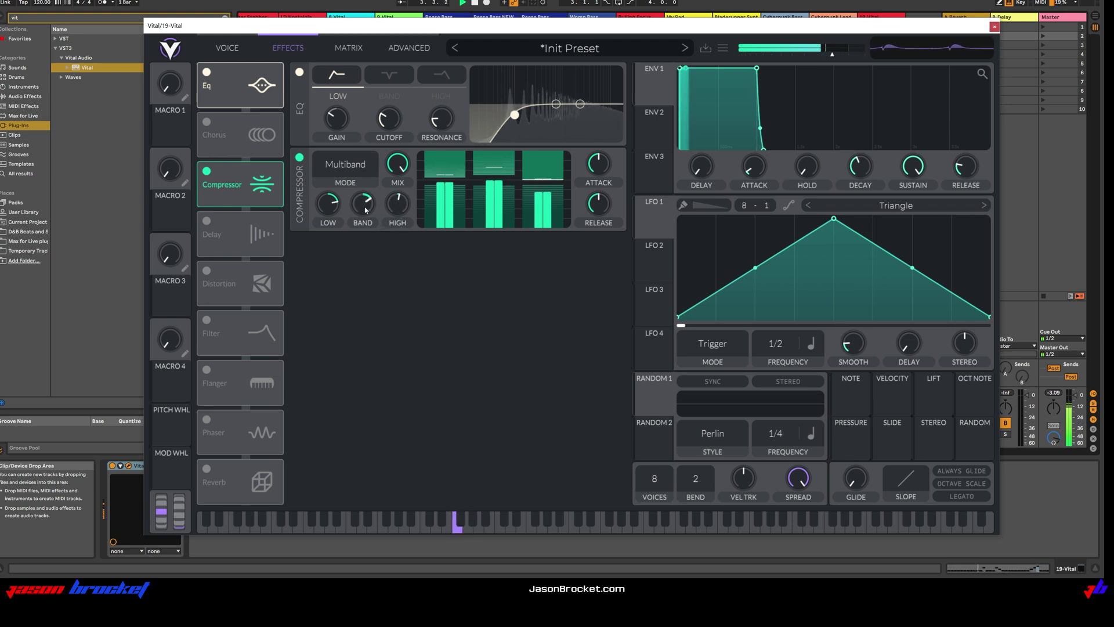
drag(332, 210, 330, 214)
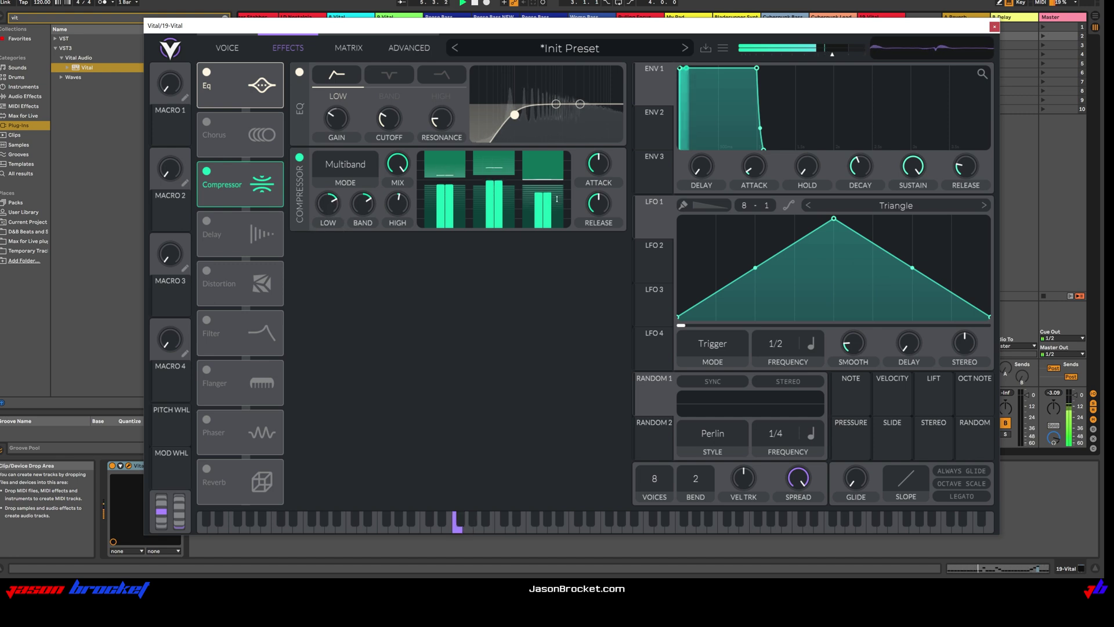
mouse_move(598, 165)
scroll(599, 165, up, 2)
scroll(599, 231, down, 3)
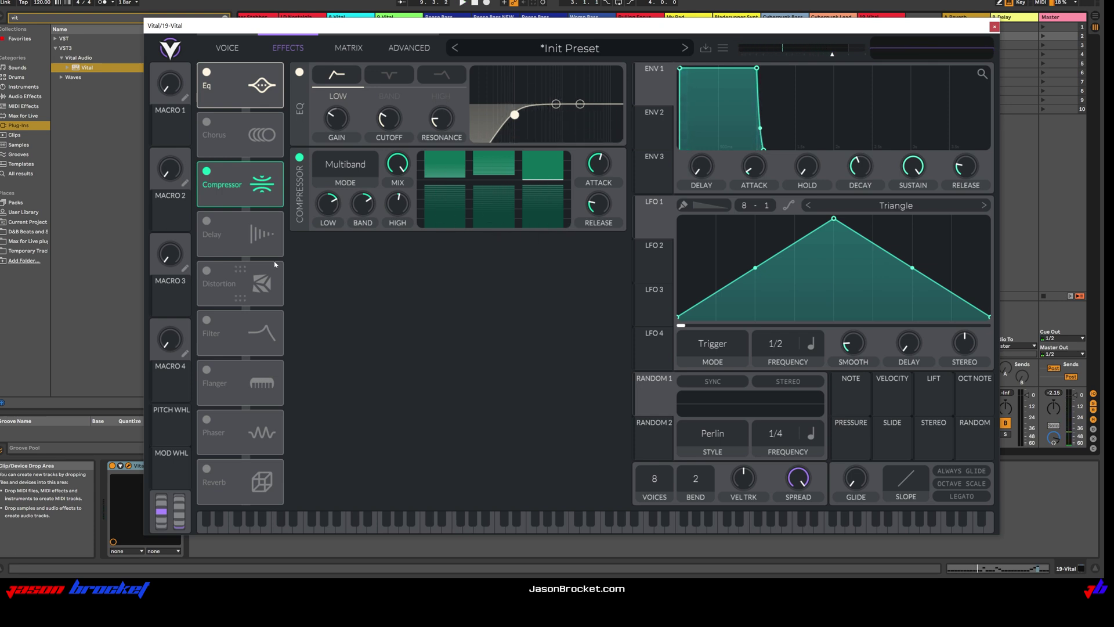
- Enable the distortion as Linear Fold, raise its drive to about 23.4 dB, and reduce its mix during playback
click(207, 271)
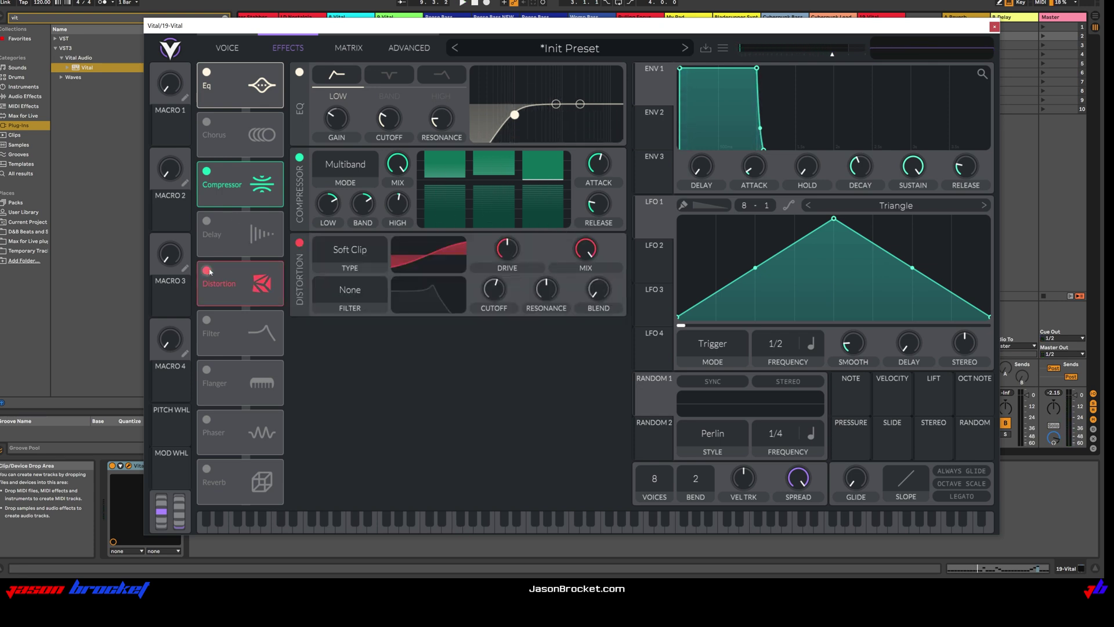
click(339, 249)
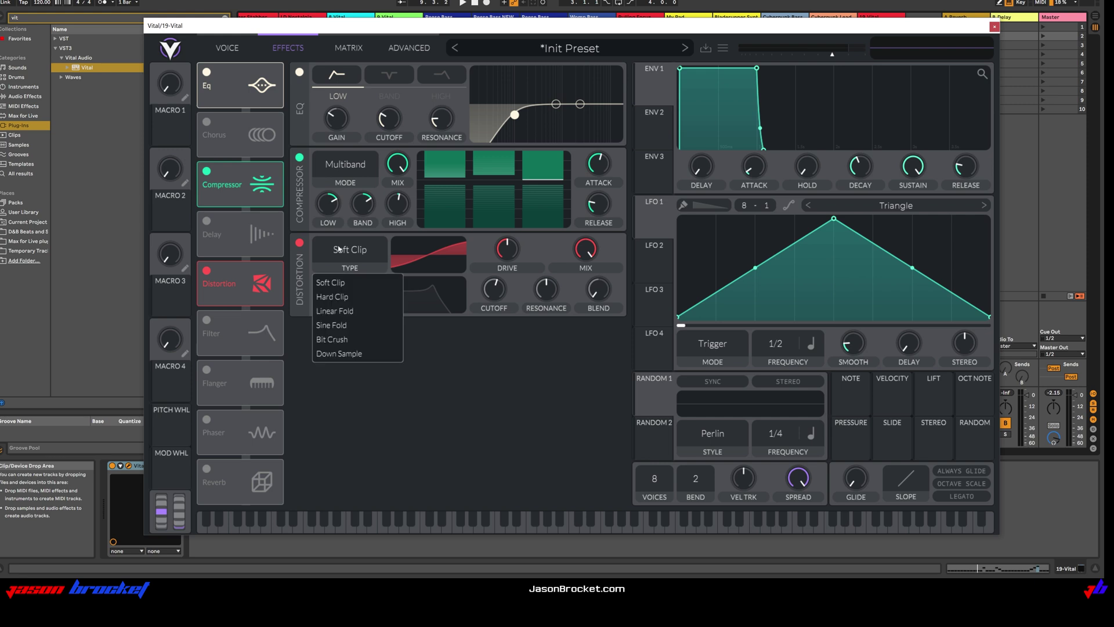
click(351, 308)
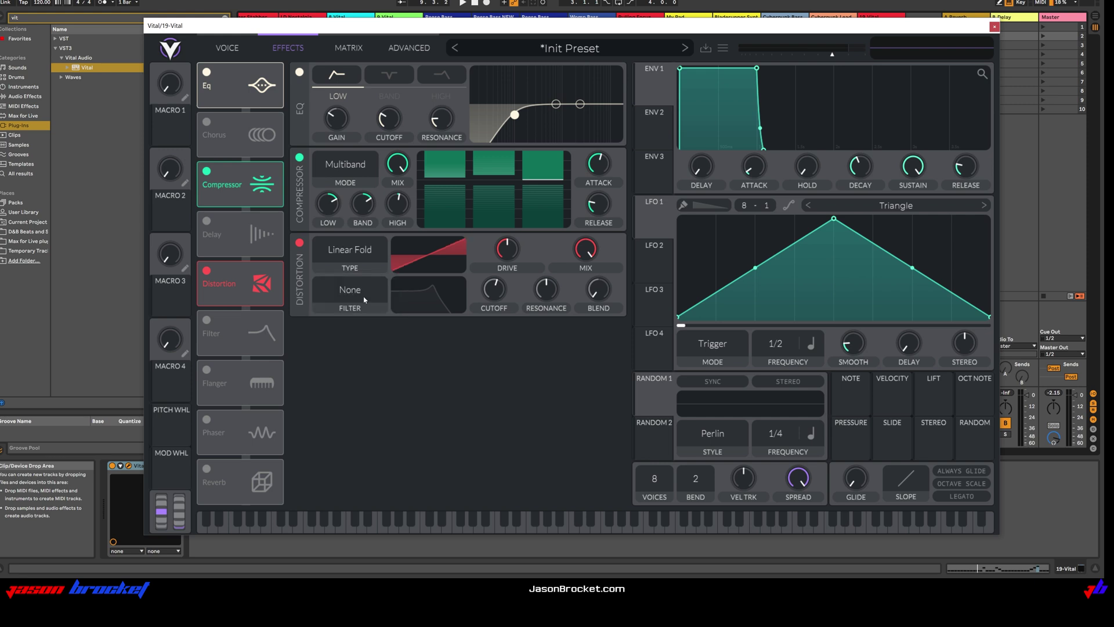
drag(511, 256, 516, 222)
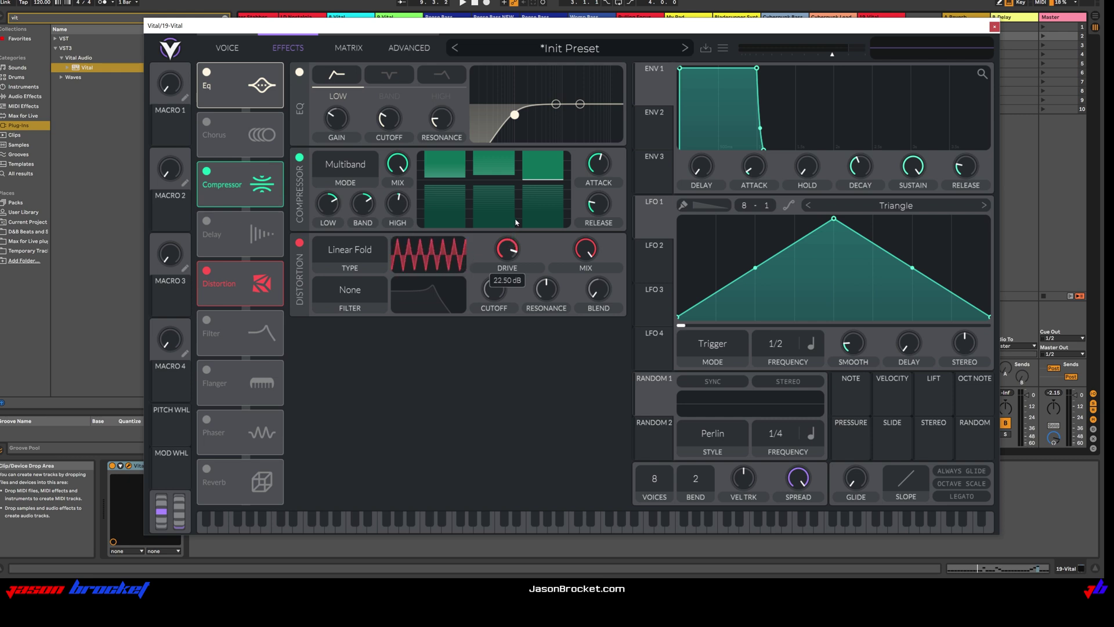
drag(516, 223, 517, 221)
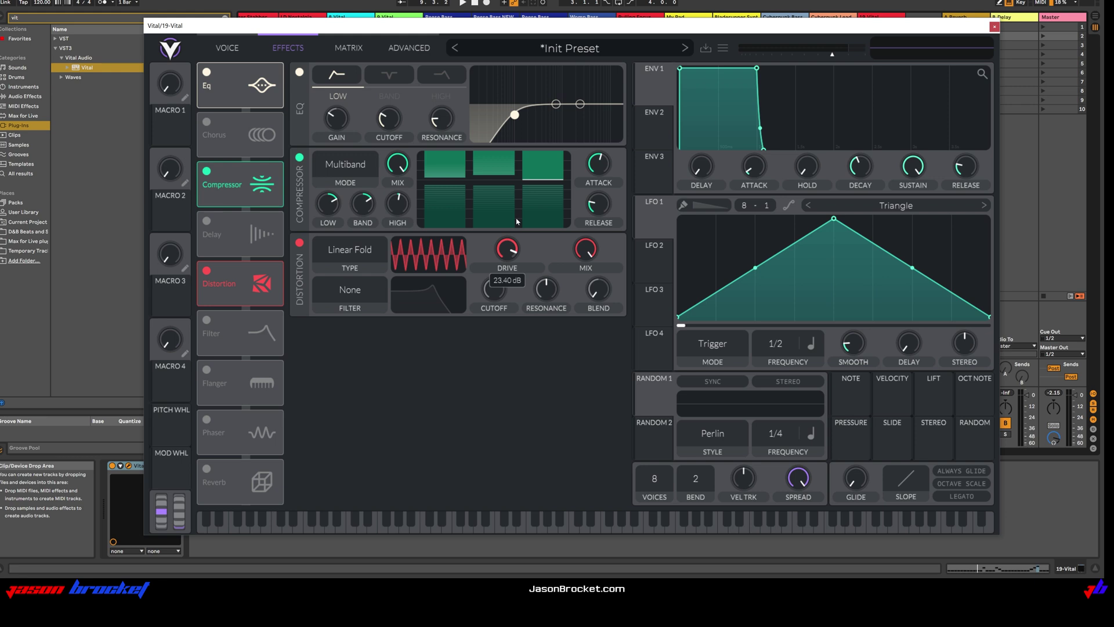
drag(517, 221, 517, 220)
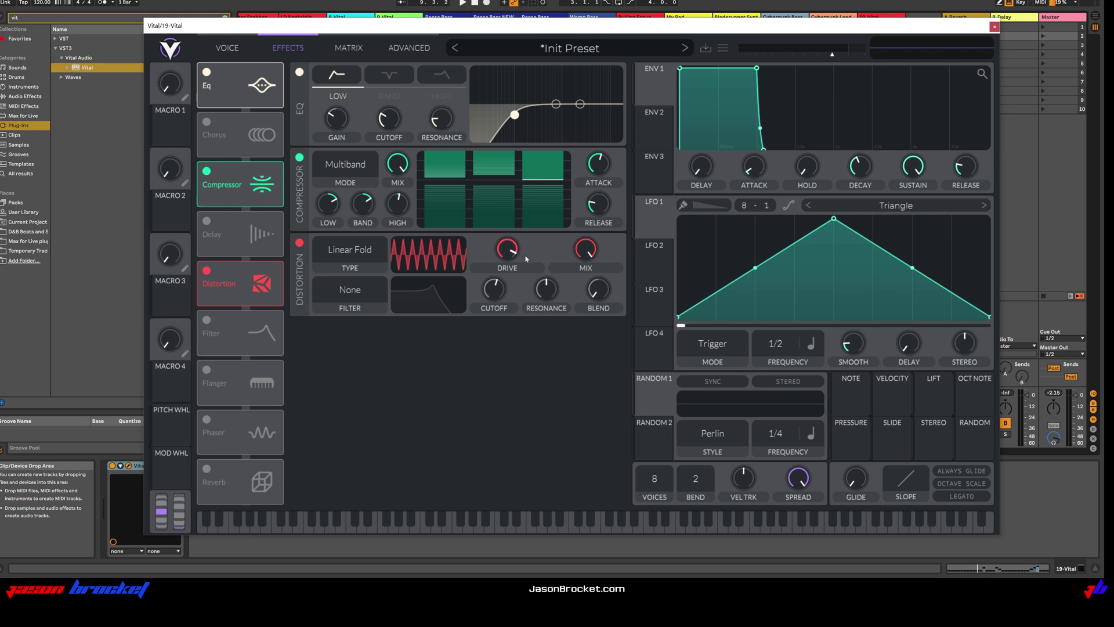
key(space)
drag(594, 275, 598, 295)
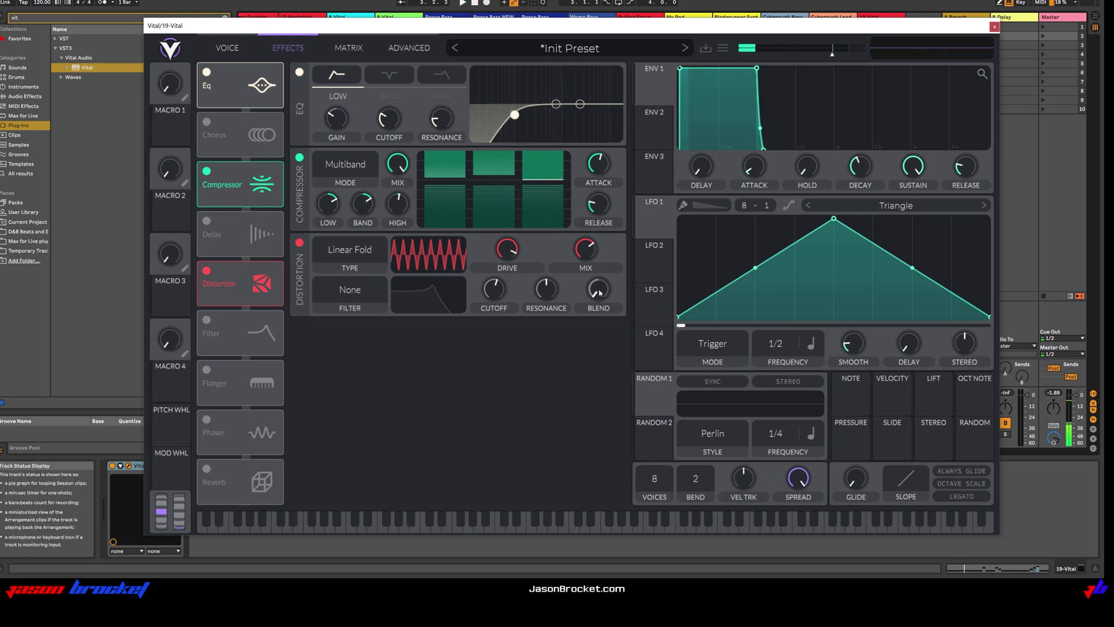
- Set the distortion's filter to Pre and shape it into a high-pass with lower cutoff and resonance and full blend
click(342, 294)
click(339, 337)
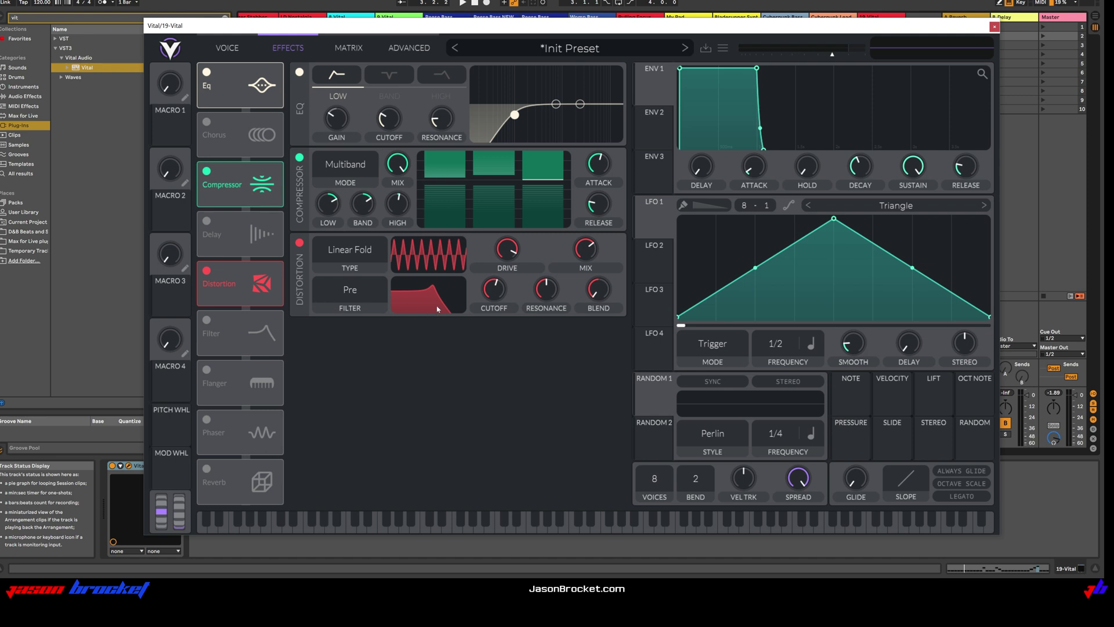
key(space)
drag(495, 292, 609, 209)
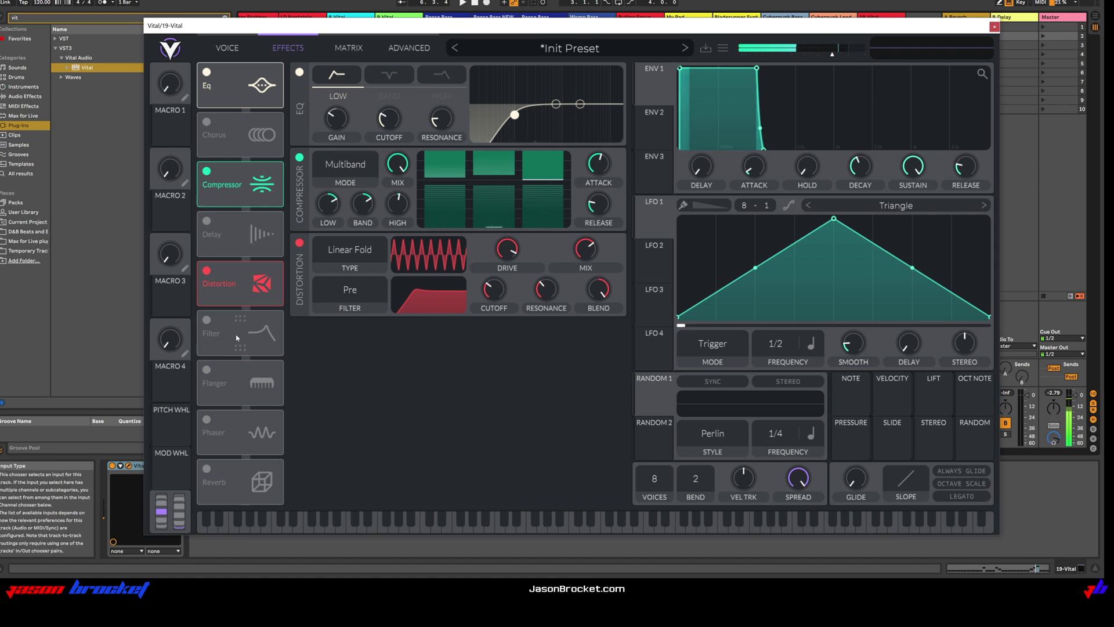
- Move the chorus directly after the distortion, enable it with 8 voices and a 1/1 frequency, and audition it
drag(235, 151, 202, 279)
click(206, 272)
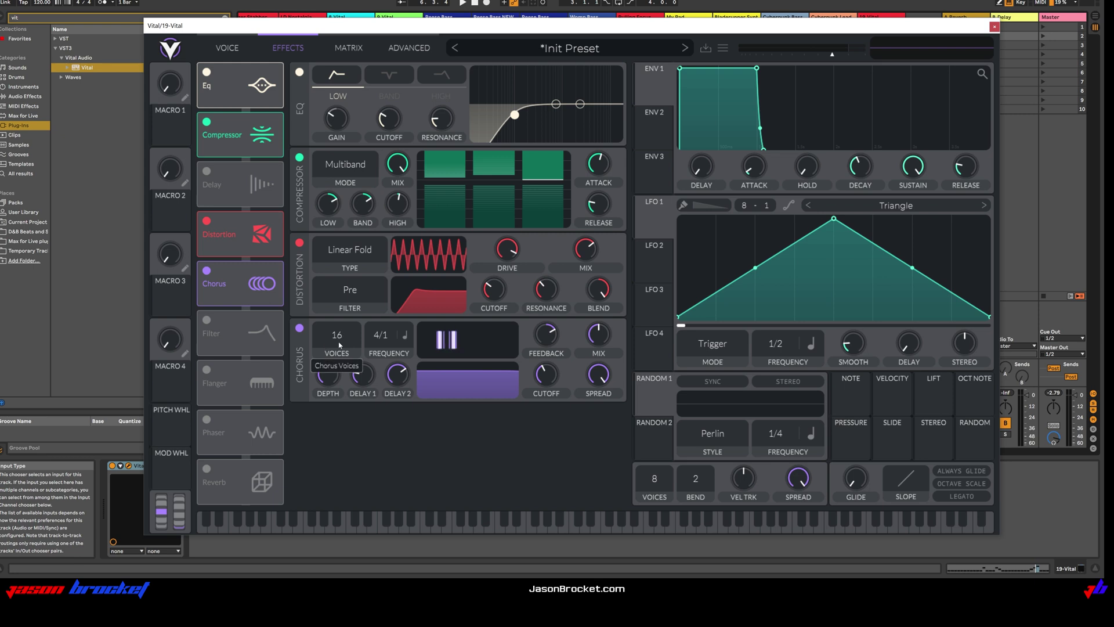
drag(344, 382, 342, 440)
drag(369, 359, 381, 398)
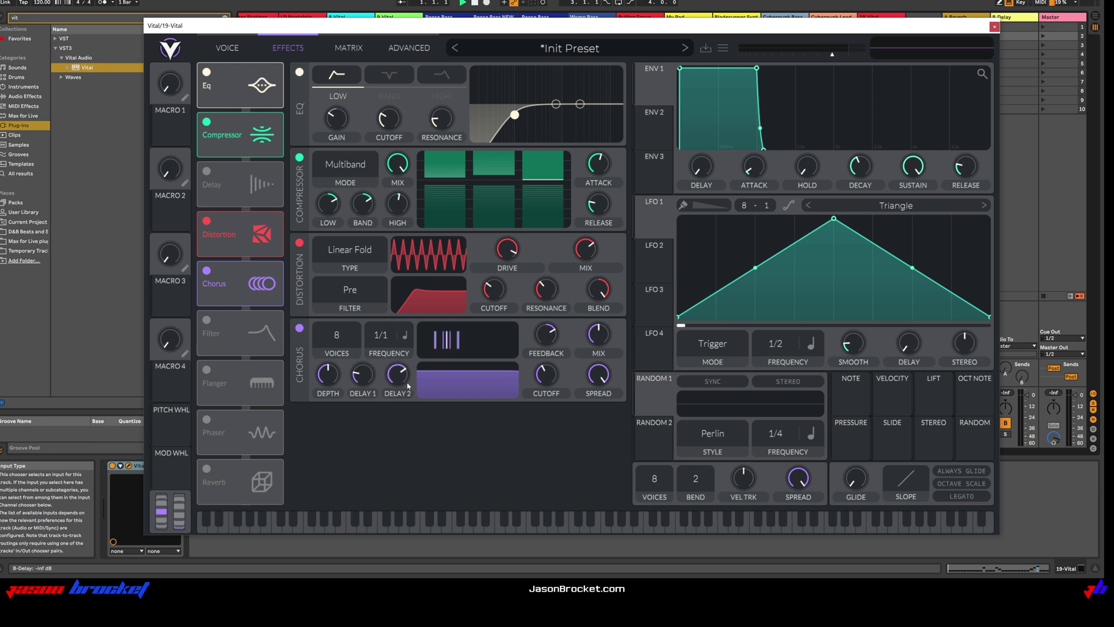
key(space)
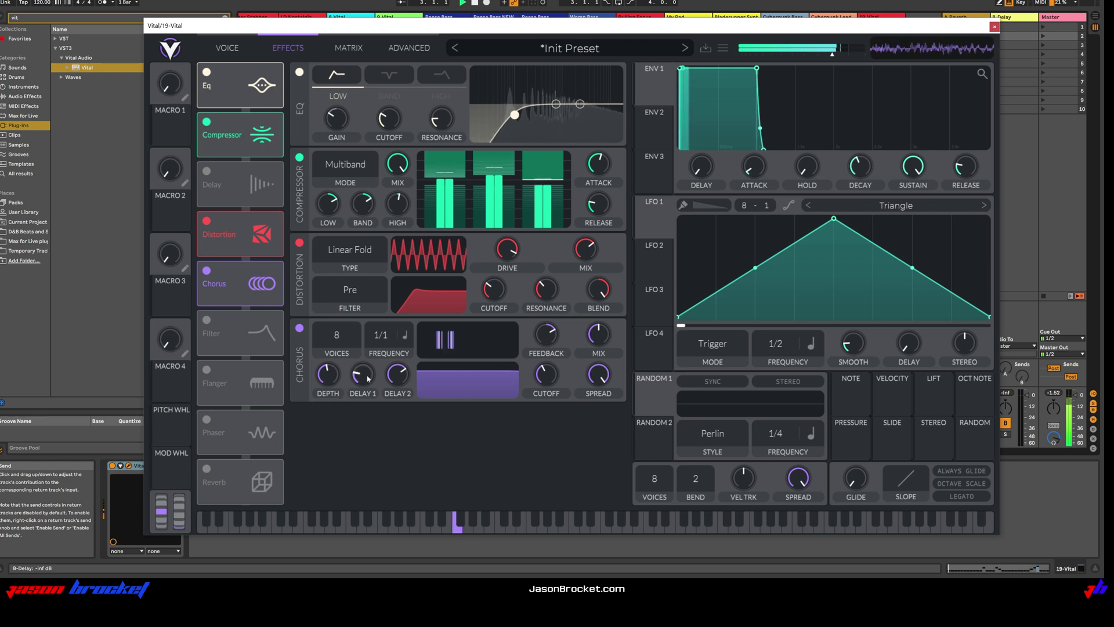
- Lower the chorus's second delay to about 4.8 ms and its feedback, bring the mix nearly to zero, and adjust cutoff and spread
mouse_move(404, 381)
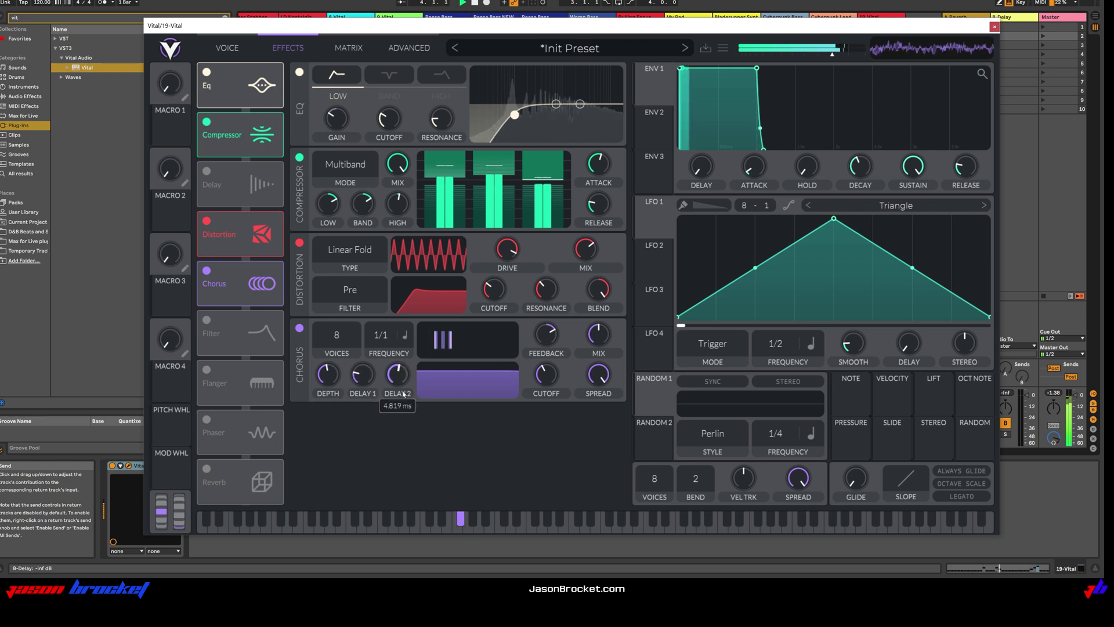
mouse_move(550, 348)
drag(599, 347, 605, 391)
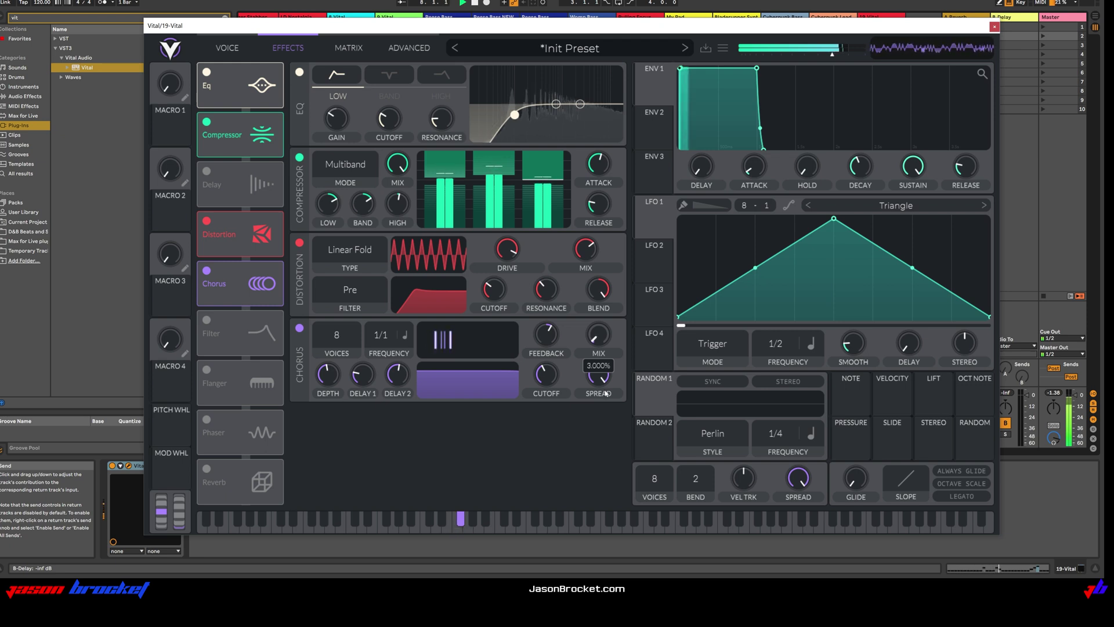
drag(547, 376, 598, 447)
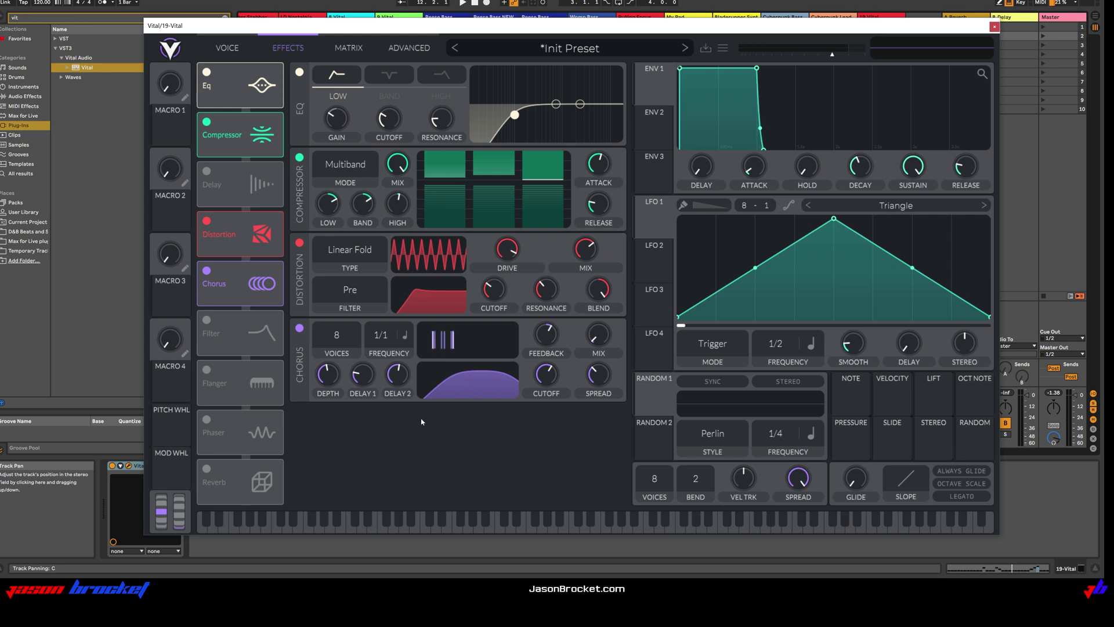
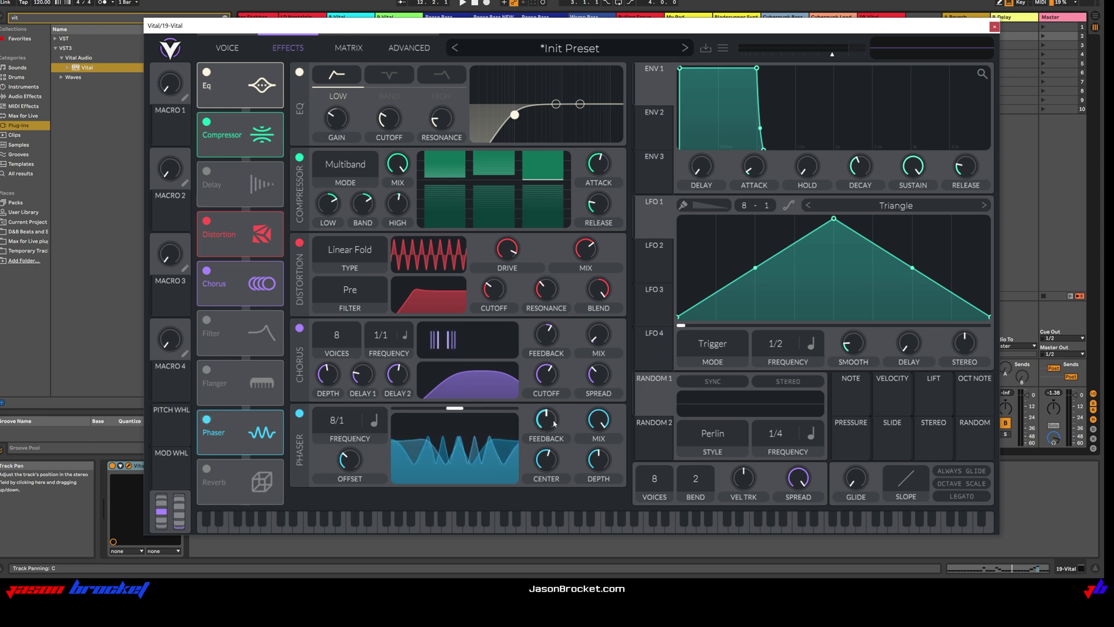
- Enable the phaser and, during playback, lower its feedback to about 32.5% and its mix to zero
key(space)
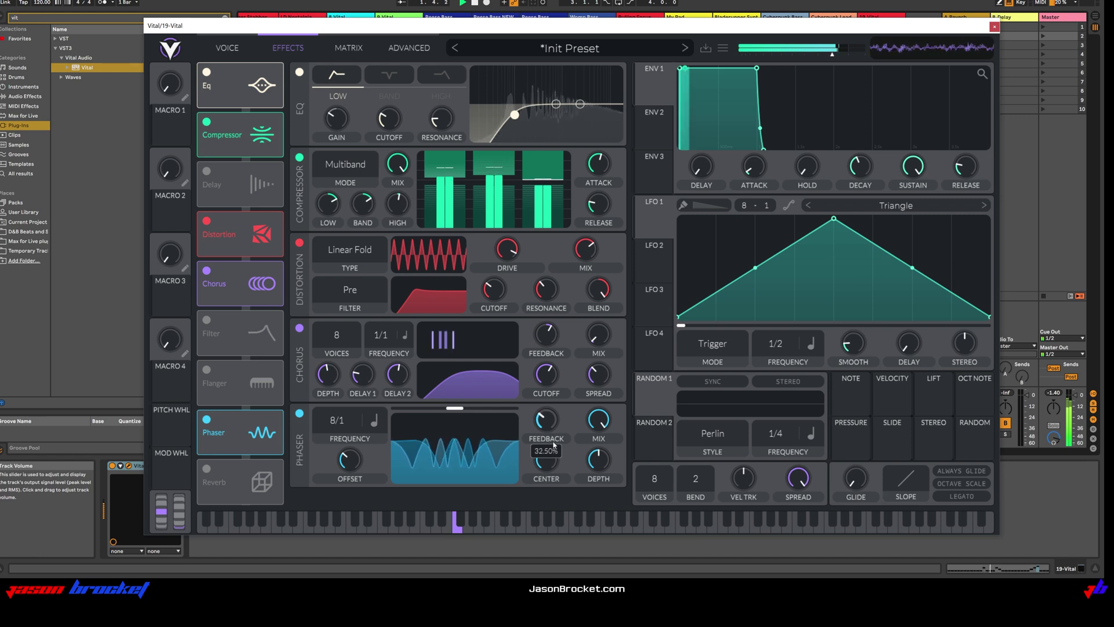
drag(619, 446, 618, 536)
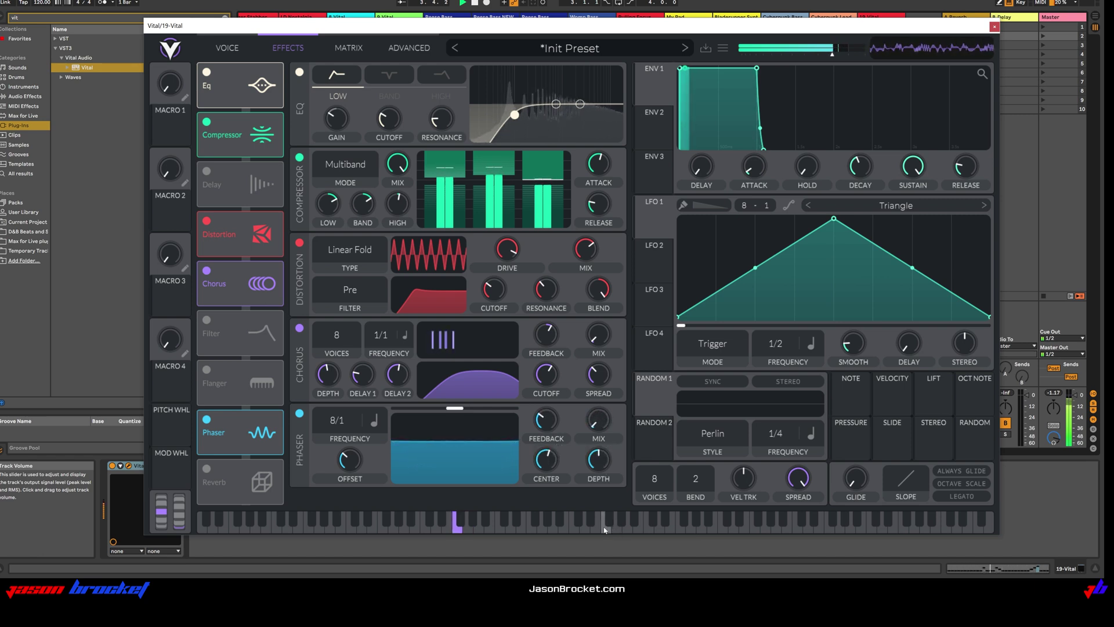
key(space)
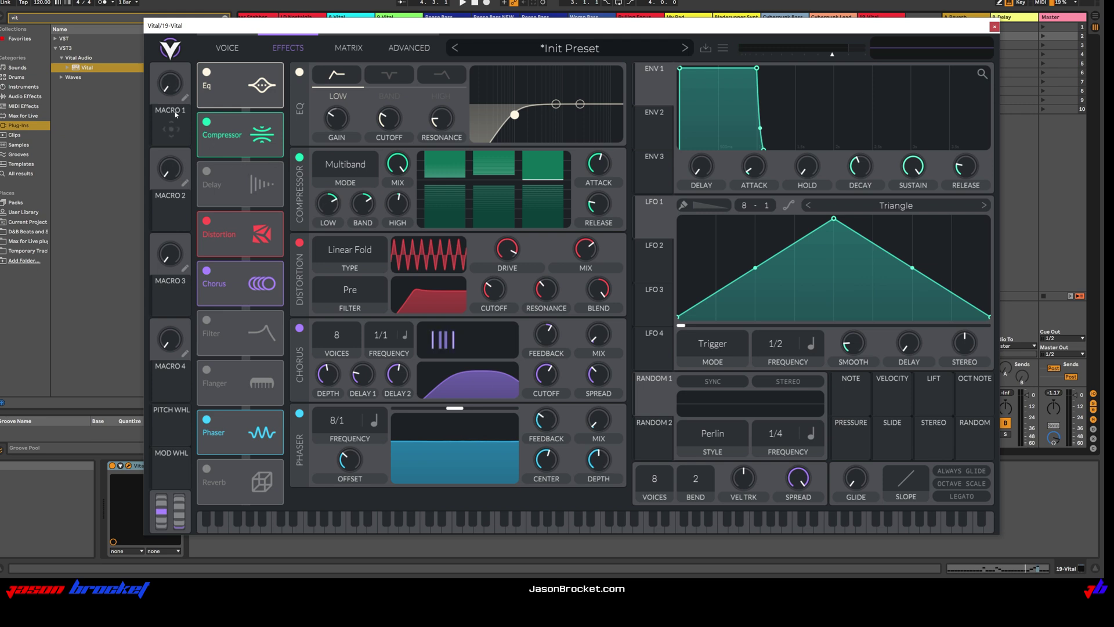
- Rename Macro 1 to EFFECTS and assign it to the phaser's mix
click(186, 99)
text(EFFECTS)
key(Return)
drag(176, 131, 596, 427)
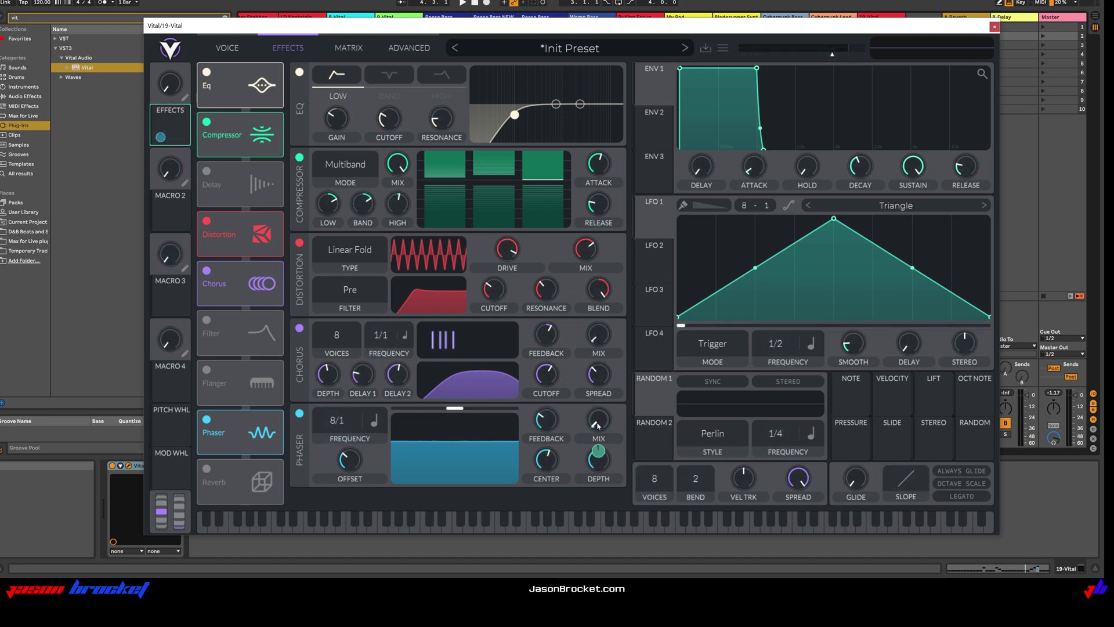
- Reduce and fine-tune the EFFECTS macro's modulation amount on the phaser mix
mouse_move(599, 452)
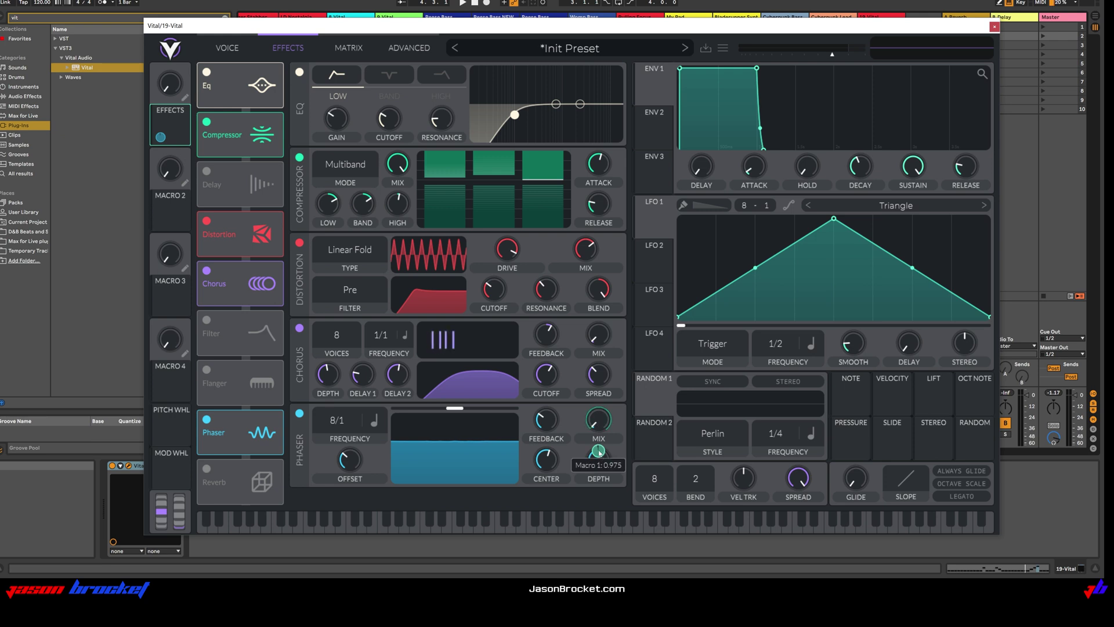
mouse_move(598, 452)
mouse_down()
mouse_move(599, 475)
mouse_move(602, 448)
mouse_up()
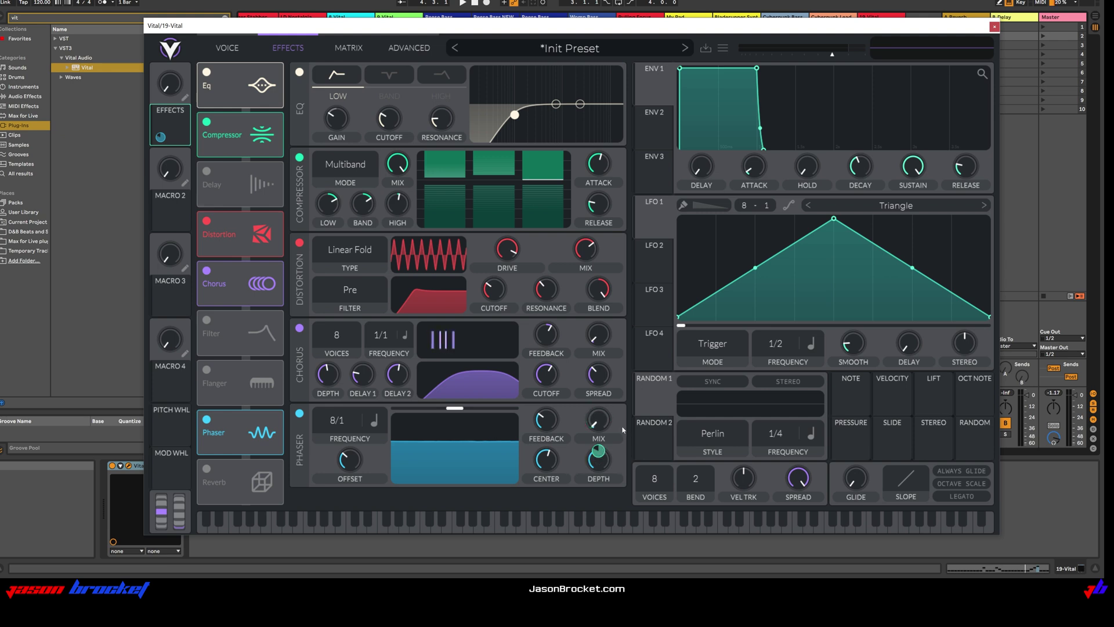
mouse_move(598, 453)
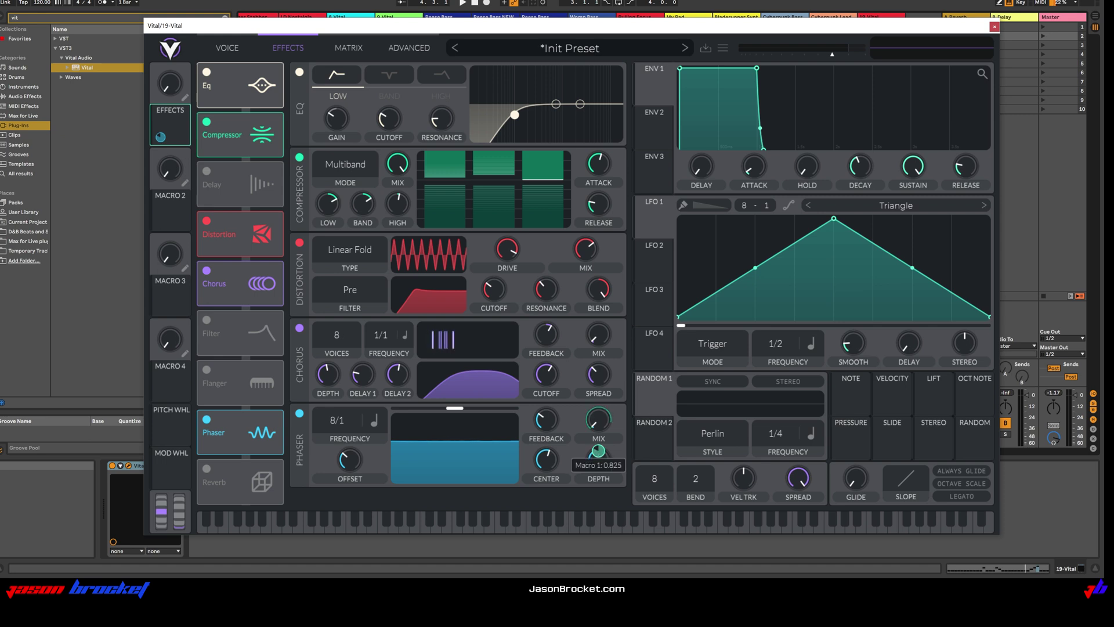
drag(598, 451, 598, 458)
click(348, 49)
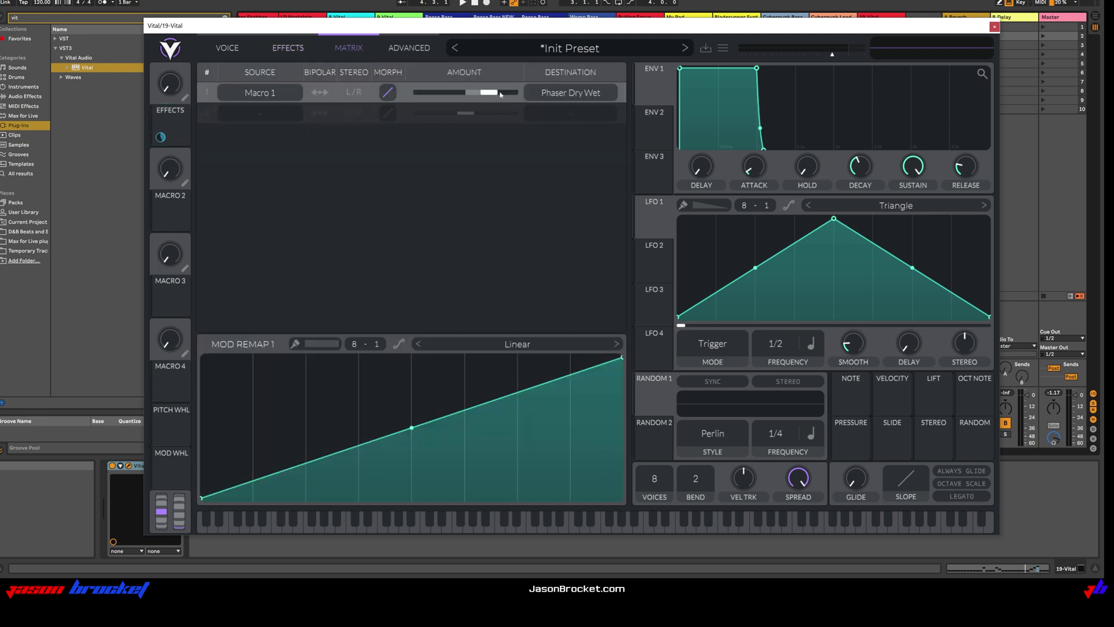
mouse_move(490, 95)
drag(491, 95, 492, 95)
drag(492, 94, 490, 96)
- Assign the EFFECTS macro to the chorus's mix as well
click(228, 48)
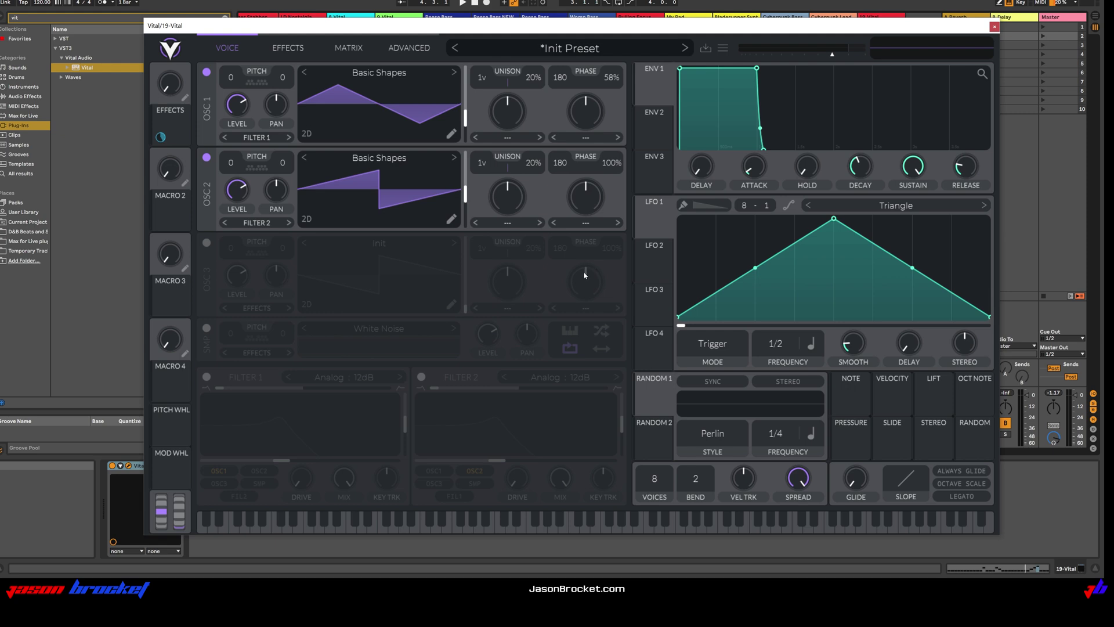
click(288, 49)
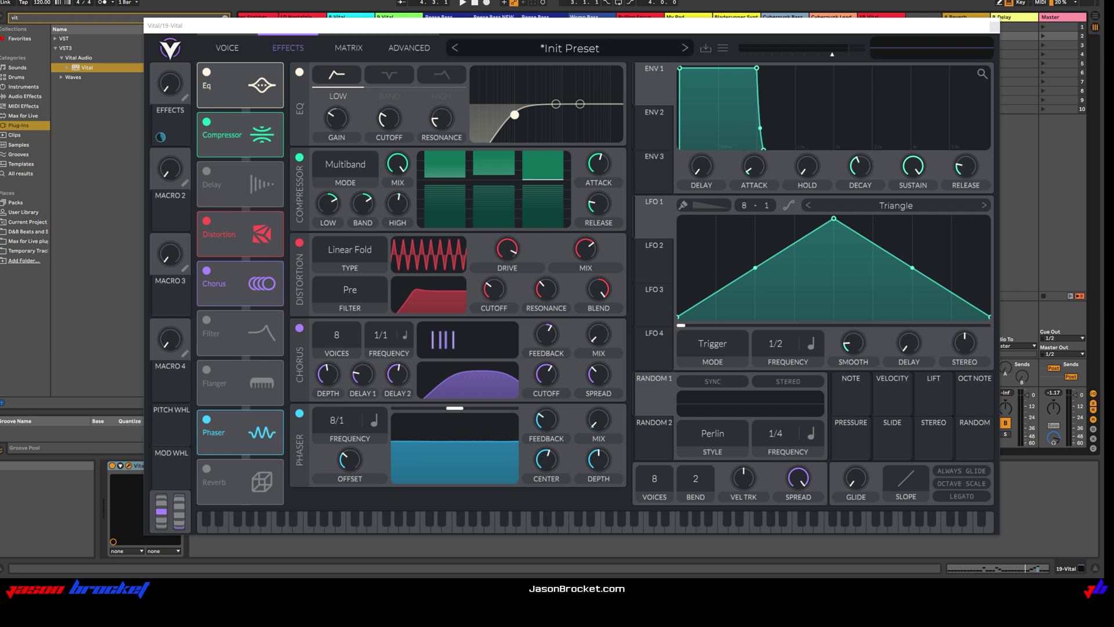
click(173, 128)
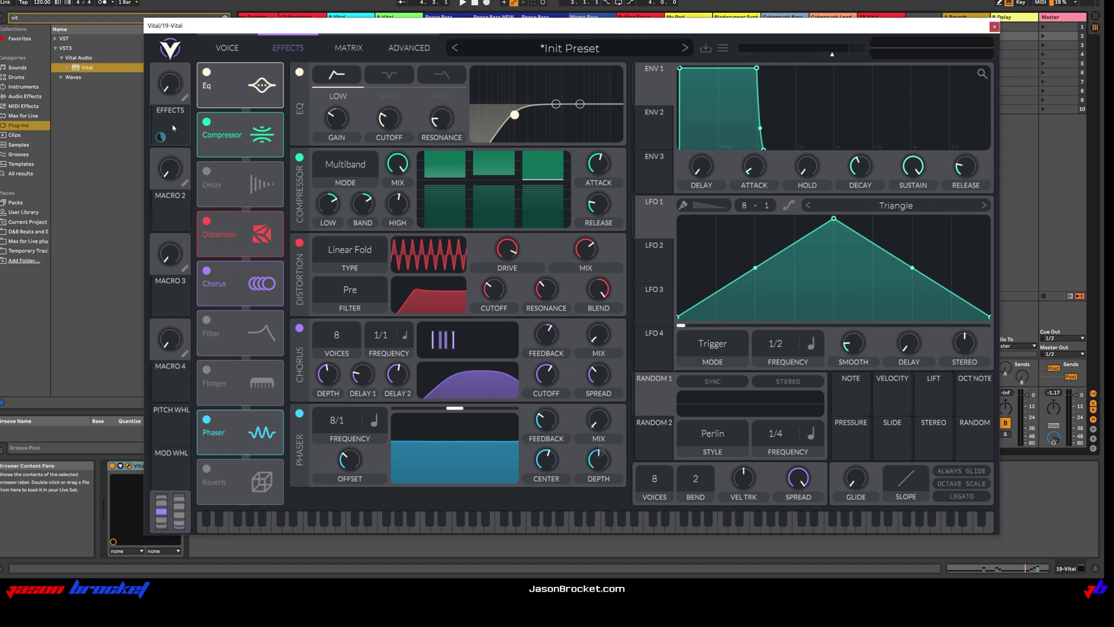
drag(185, 145, 598, 371)
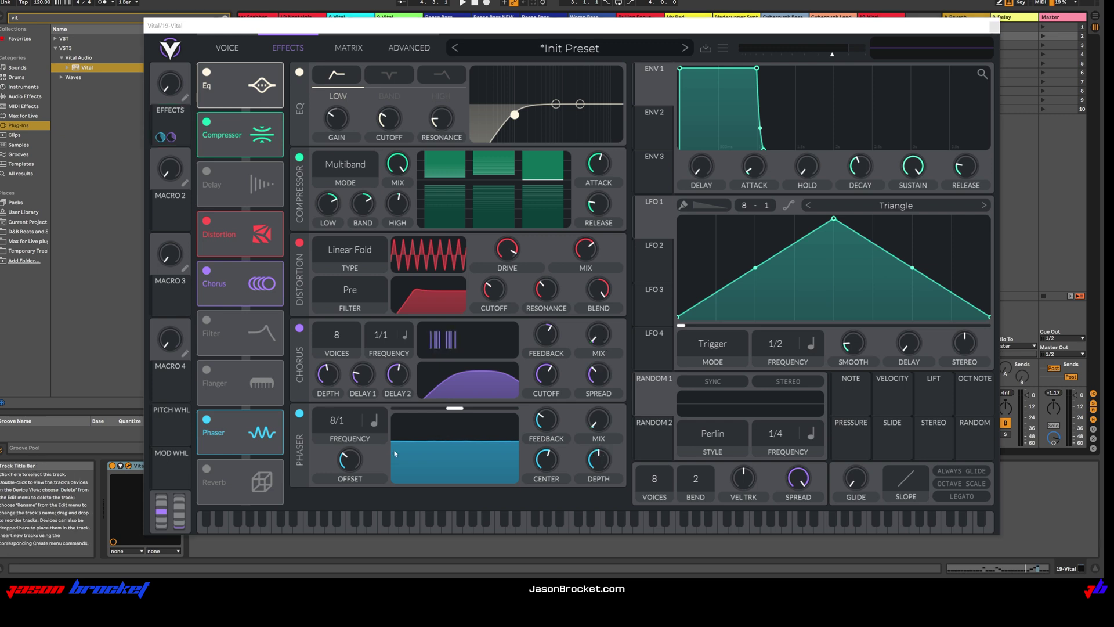
- Set oscillator 1's phase distortion type to Sync
click(228, 50)
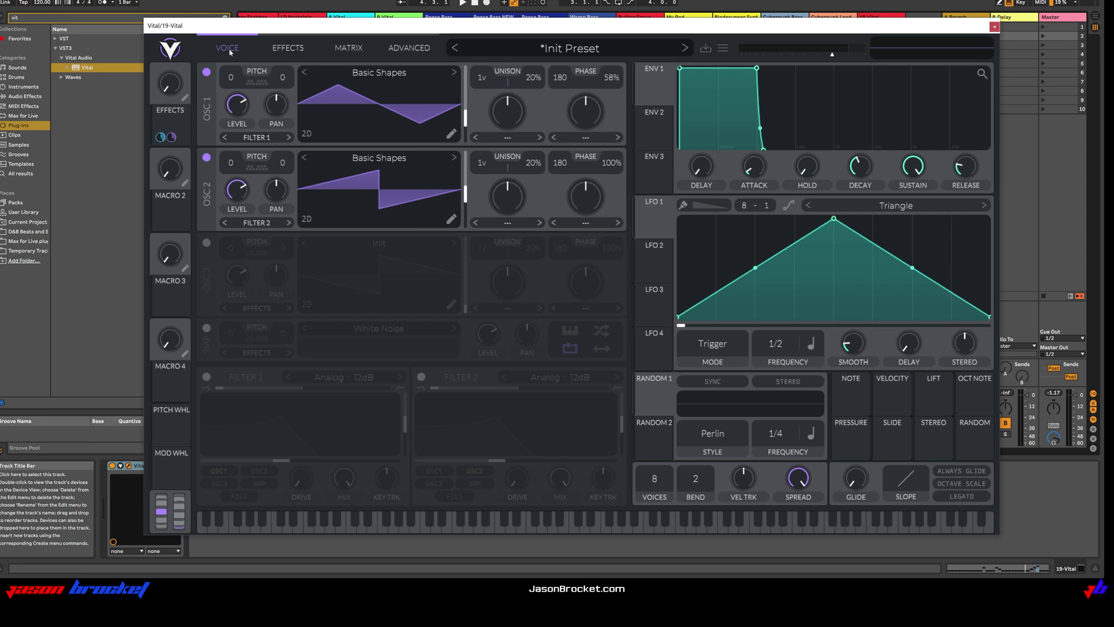
click(600, 142)
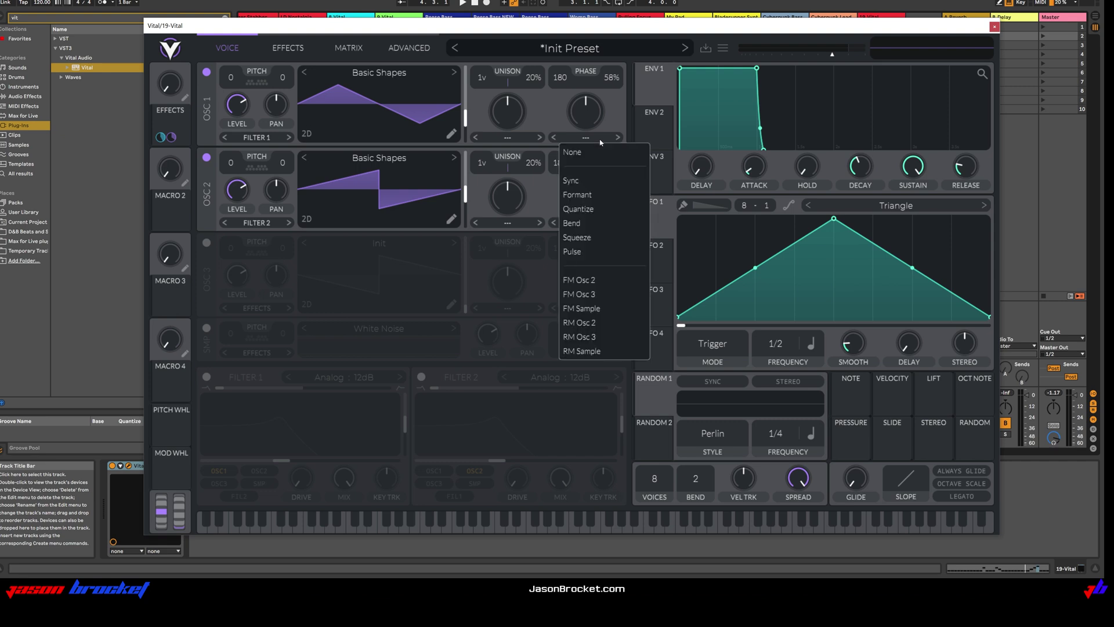
click(592, 181)
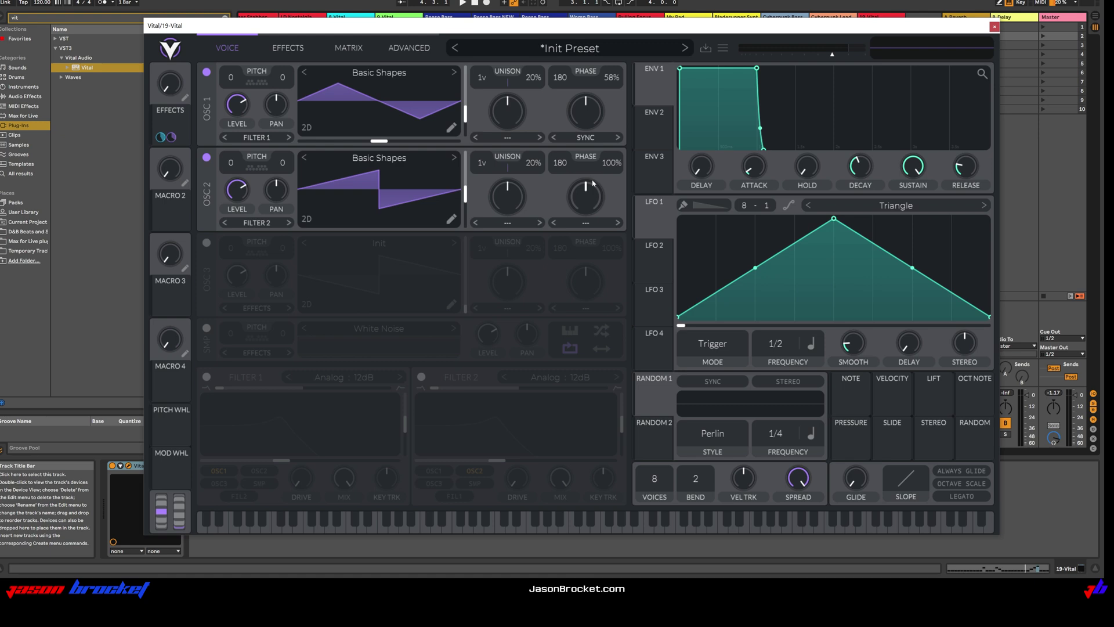
- Rename Macro 2 to CRUSH, assign it to oscillator 1's Sync amount, and reduce the modulation amount to about 0.3
mouse_move(174, 198)
click(186, 183)
text(CRUSH)
key(Return)
drag(170, 214, 589, 122)
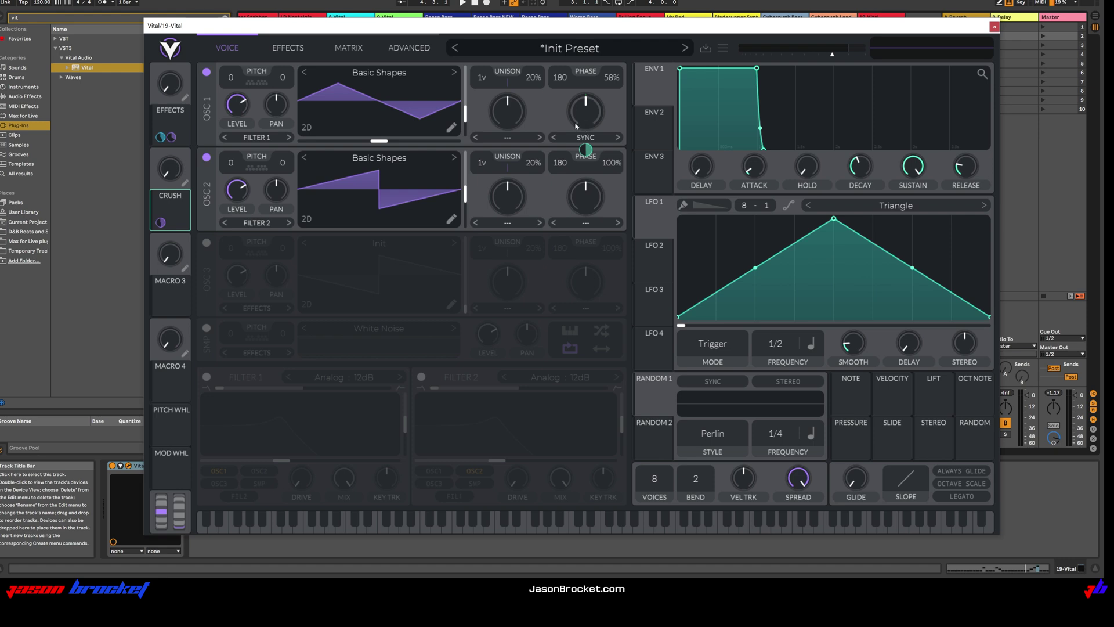
drag(586, 150, 586, 140)
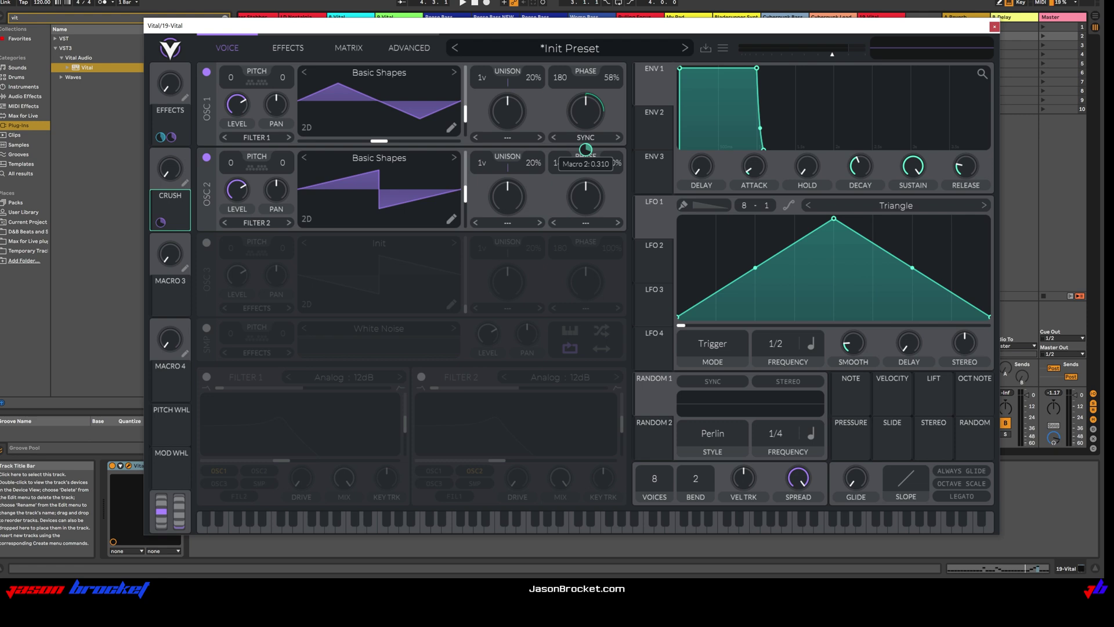
drag(586, 149, 588, 152)
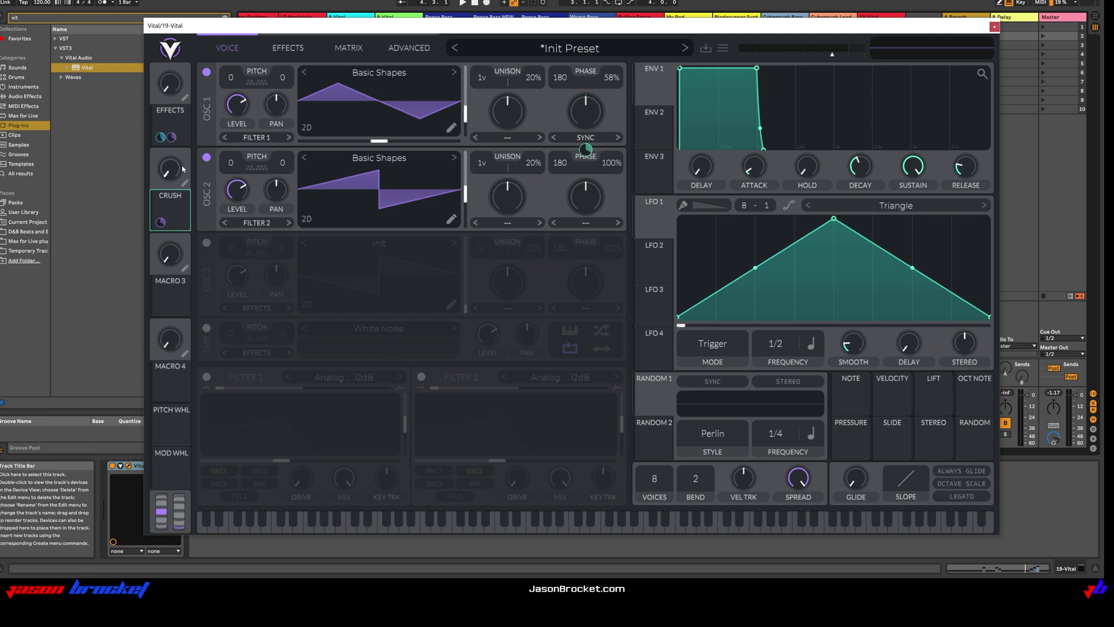
- Play the loop while sweeping the CRUSH and EFFECTS macros up and down, ending with CRUSH low and EFFECTS high
key(space)
drag(180, 167, 202, 135)
click(288, 48)
mouse_move(180, 61)
mouse_move(180, 60)
mouse_down()
mouse_move(191, 8)
mouse_move(192, 50)
mouse_up()
mouse_move(171, 161)
mouse_move(180, 154)
mouse_down()
mouse_move(183, 109)
mouse_move(184, 148)
mouse_move(192, 144)
mouse_up()
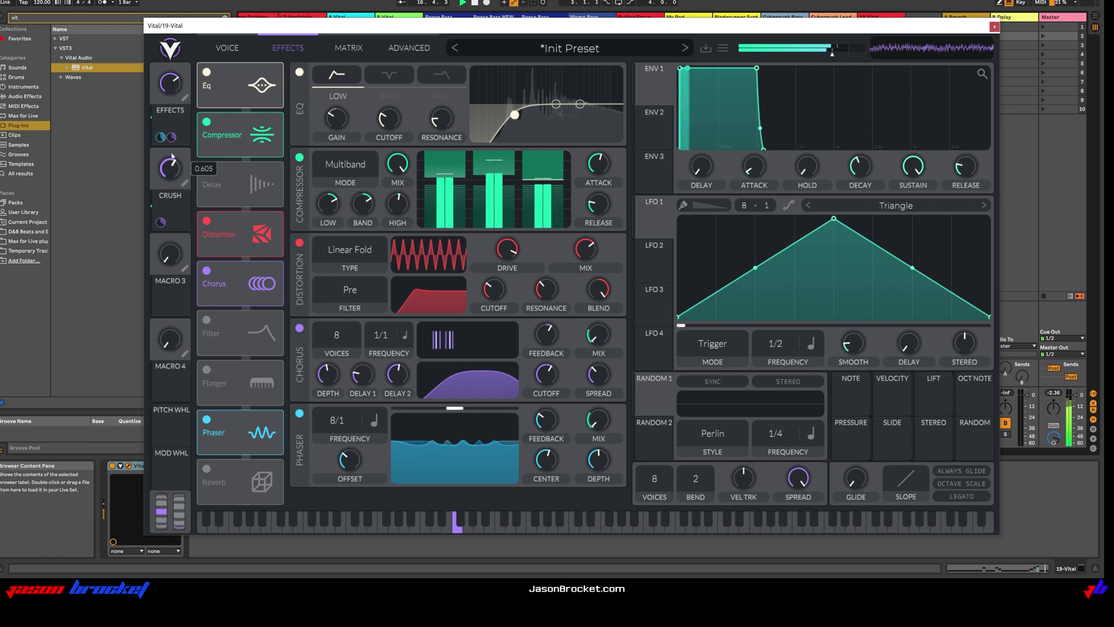
mouse_move(166, 92)
drag(169, 168, 177, 239)
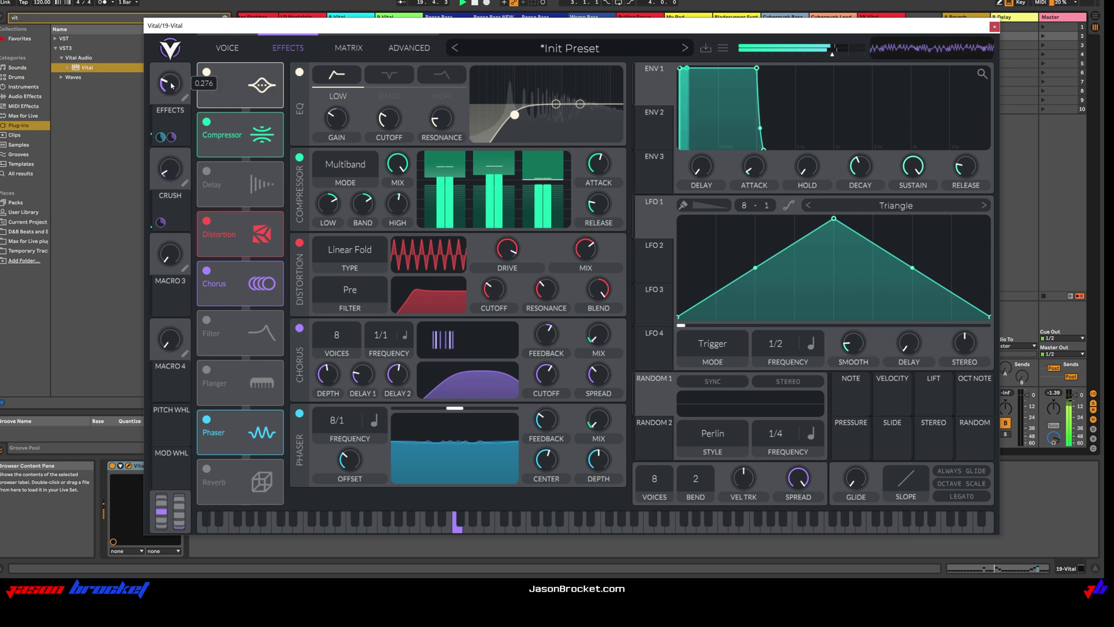
drag(170, 87, 187, 55)
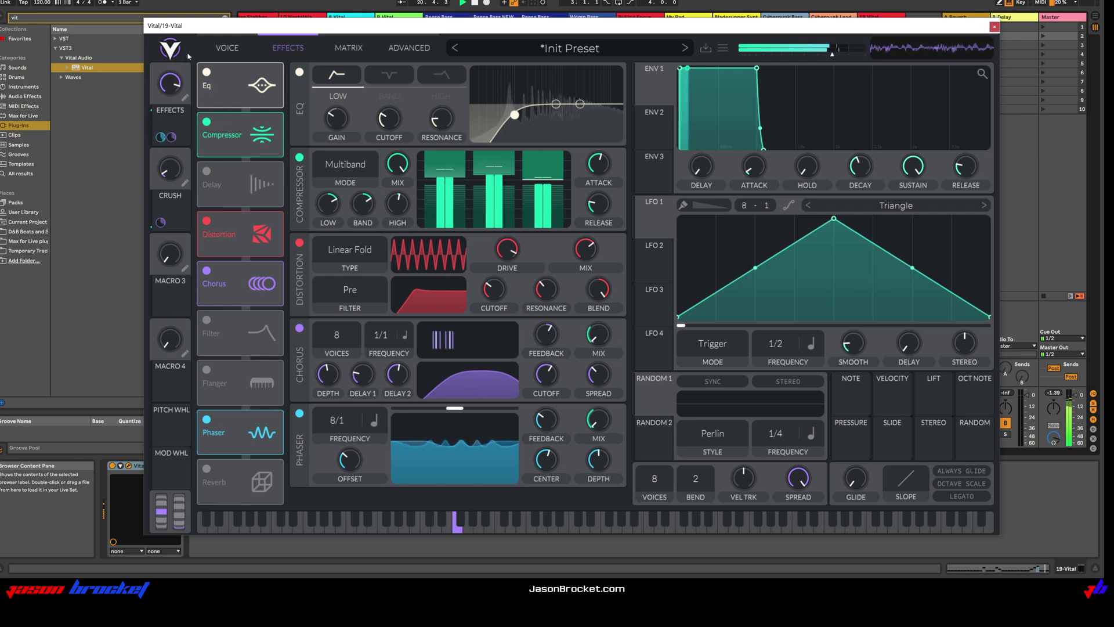